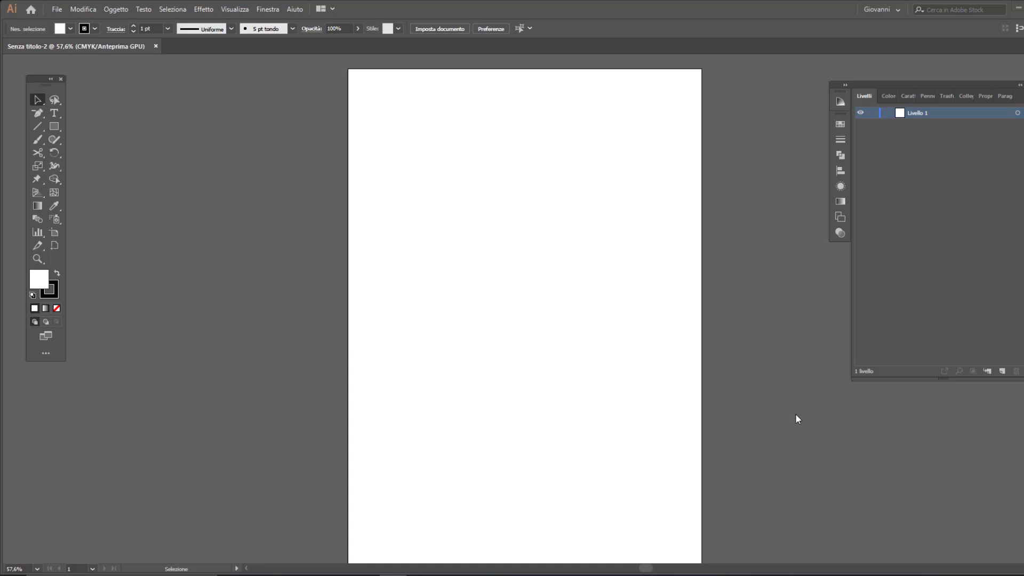
Type SUPEREFFECT on the artboard, enlarge it to about 112 pt, and place it near the top
left_click(54, 112)
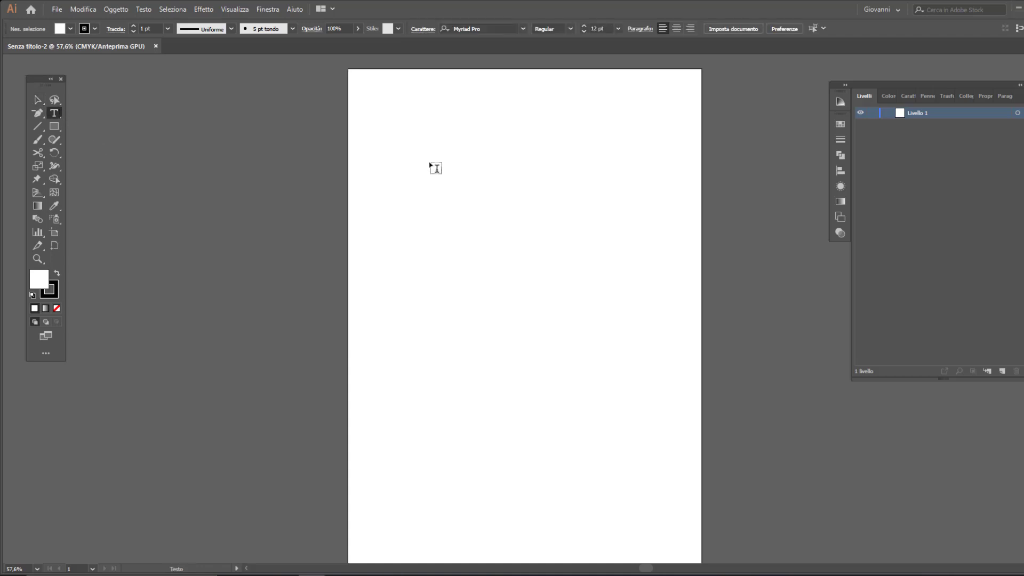
left_click(401, 160)
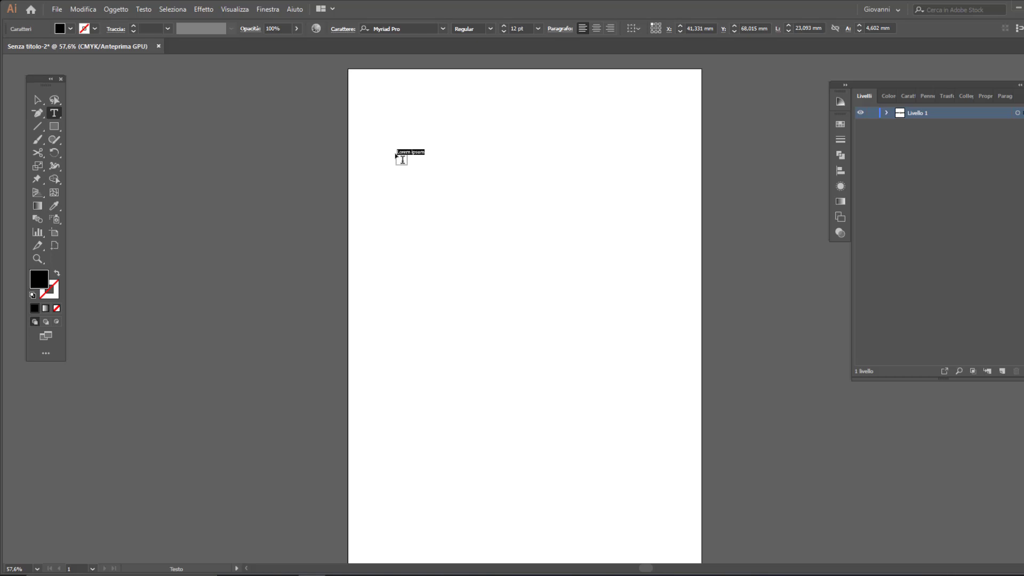
type("SUPEREFFECT")
key("Escape")
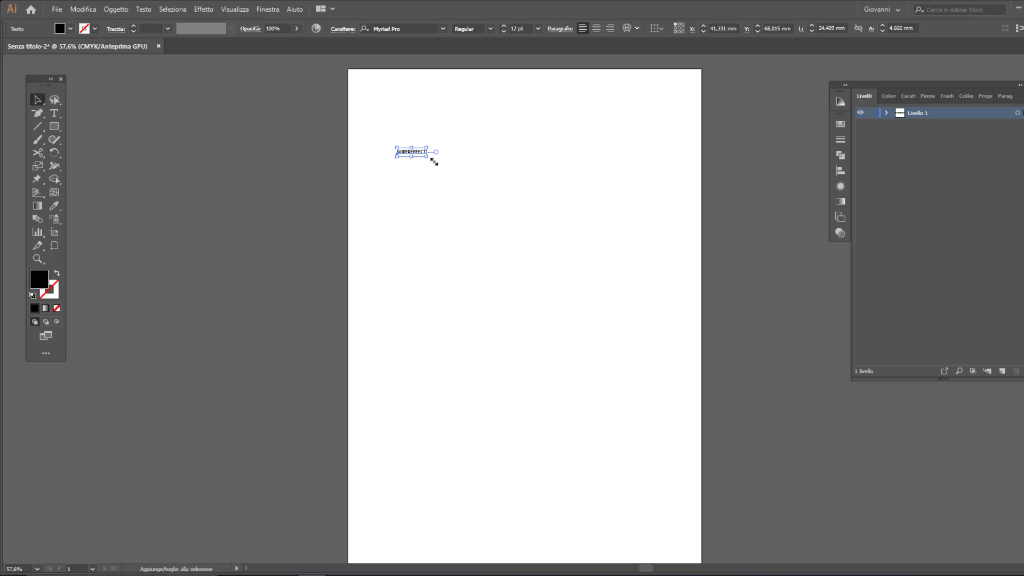
left_click_drag(426, 156, 669, 216)
left_click_drag(583, 206, 561, 151)
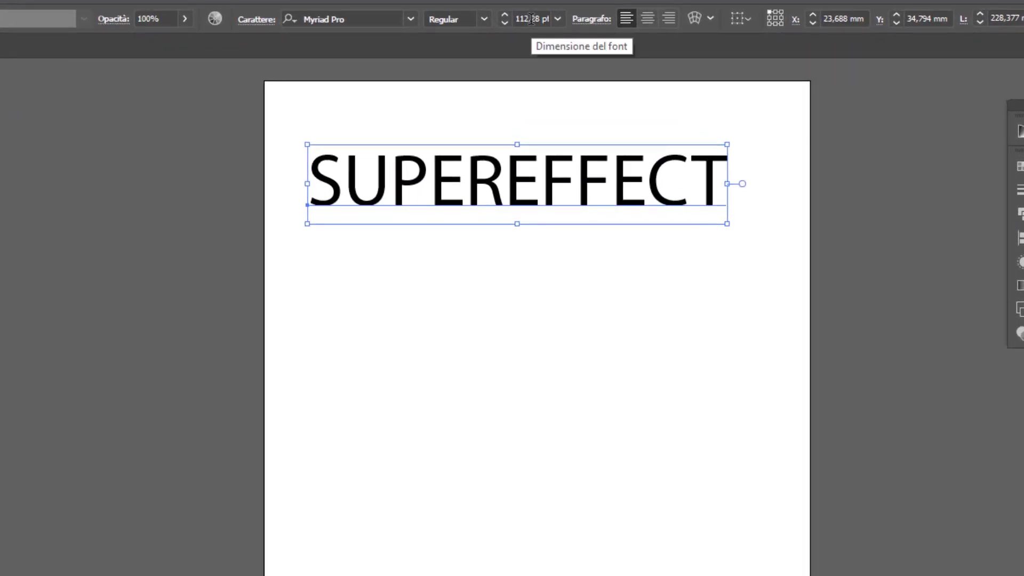
Set SUPEREFFECT in Open Sans ExtraBold and nudge it up toward the top-left
left_click(352, 19)
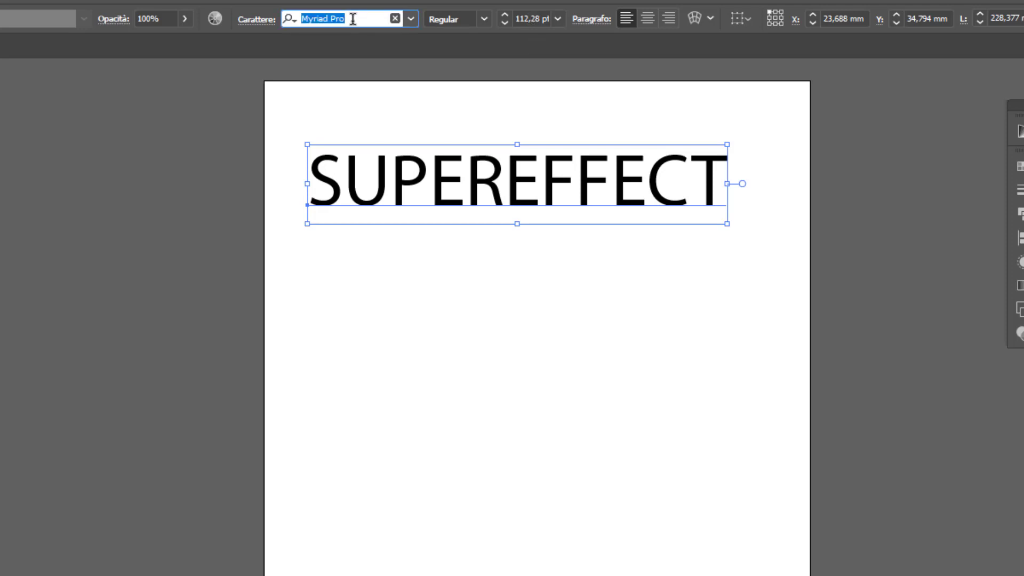
type("OPEN SANS")
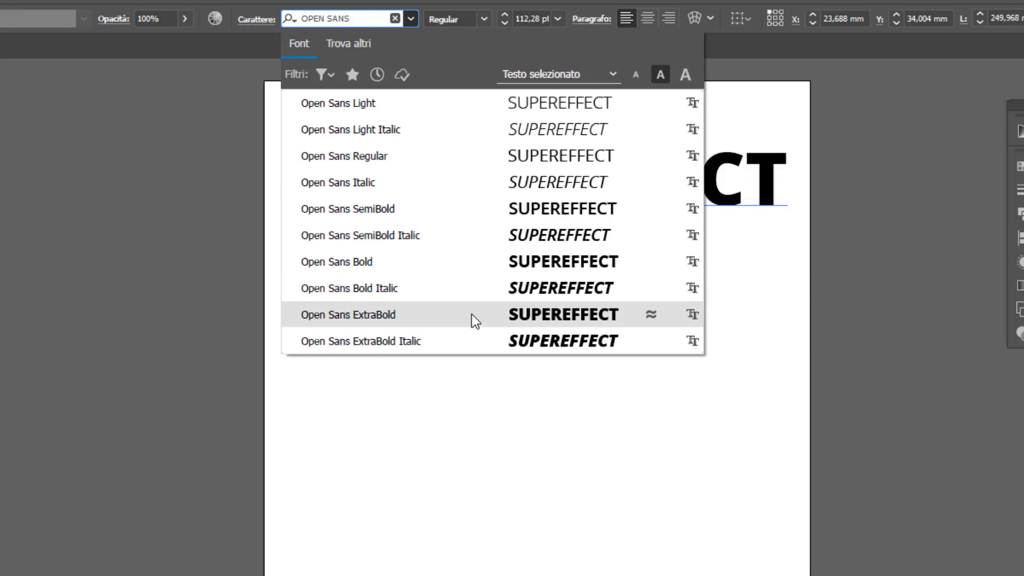
left_click(472, 314)
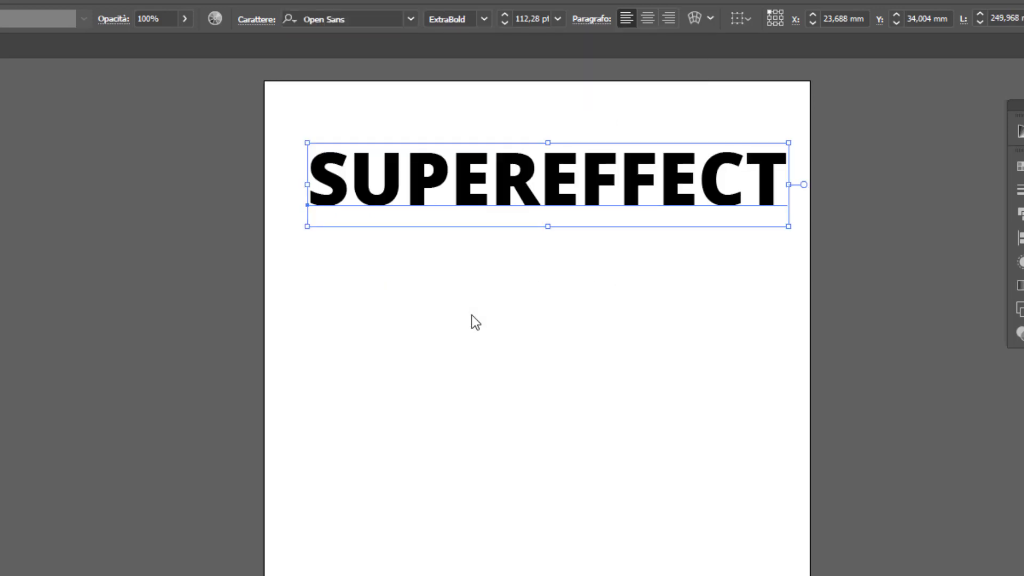
left_click_drag(480, 194, 464, 185)
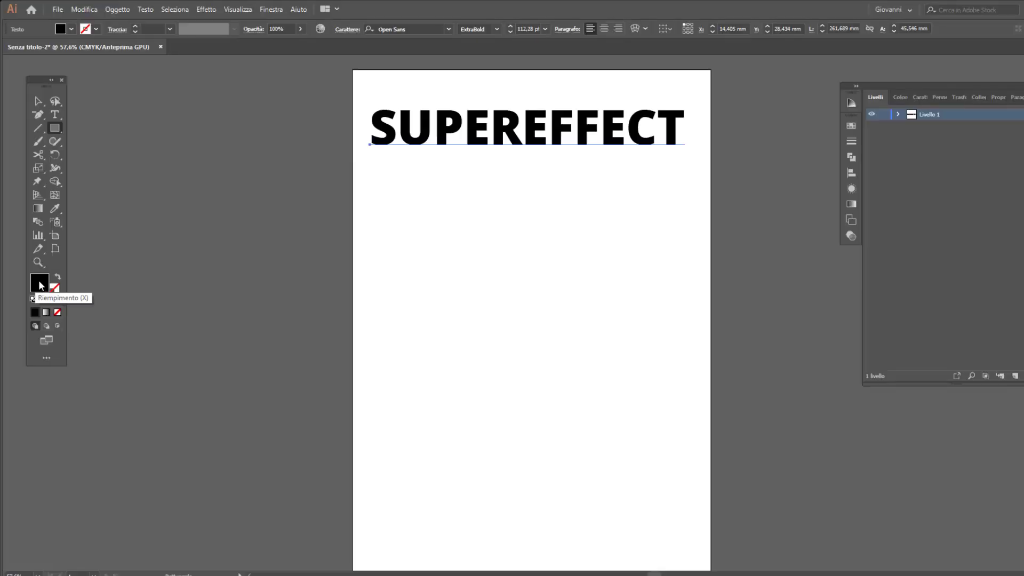
Draw a black rectangle about 274.33 × 44.1 mm over the SUPEREFFECT text
mouse_move(362, 101)
left_mouse_down()
mouse_move(484, 143)
mouse_move(693, 154)
left_mouse_up()
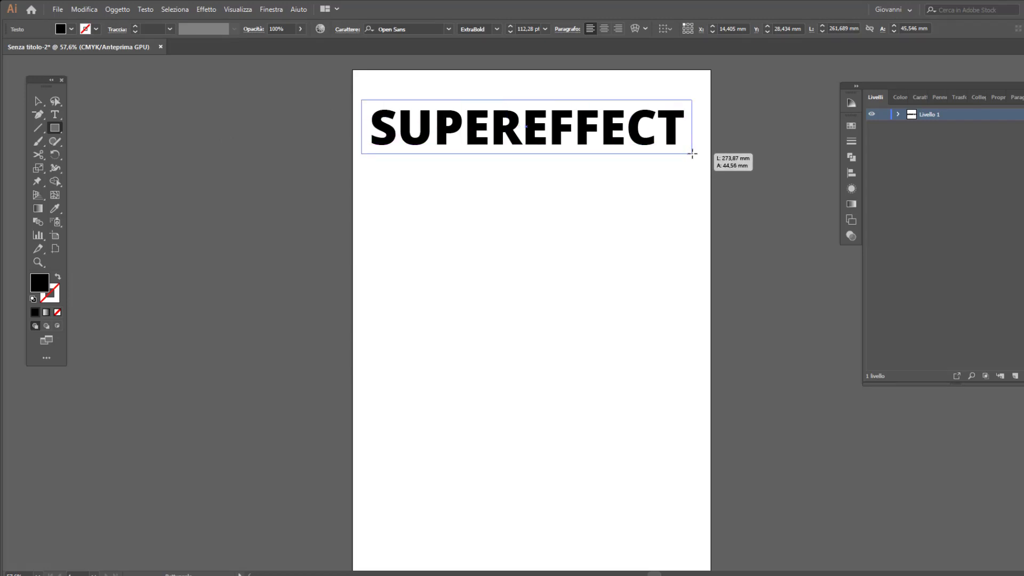
left_click_drag(693, 154, 693, 154)
left_click_drag(693, 153, 693, 152)
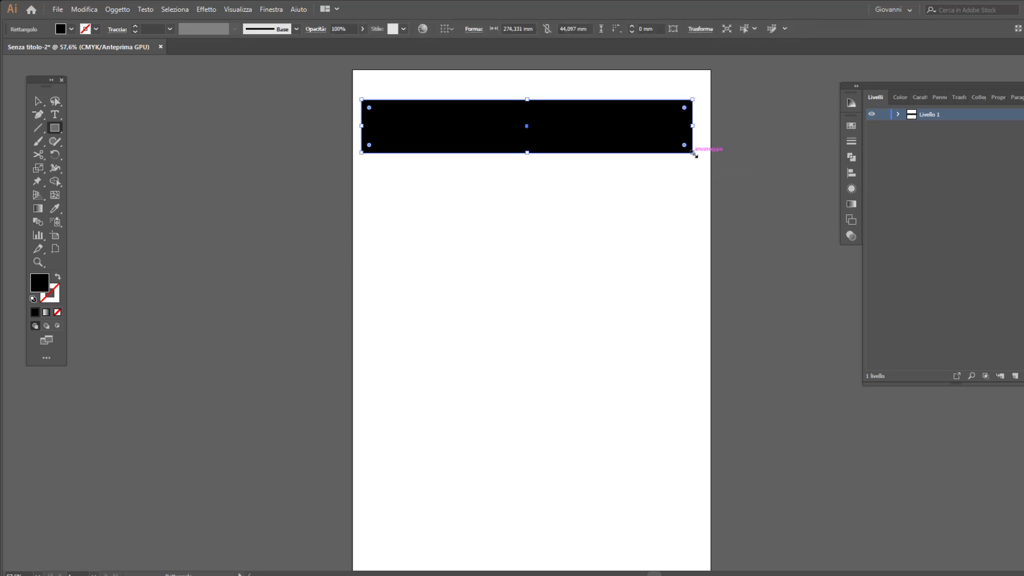
In Livello 1, move the SUPEREFFECT sublayer above <Rettangolo> and reselect the text
key("v")
left_click(898, 114)
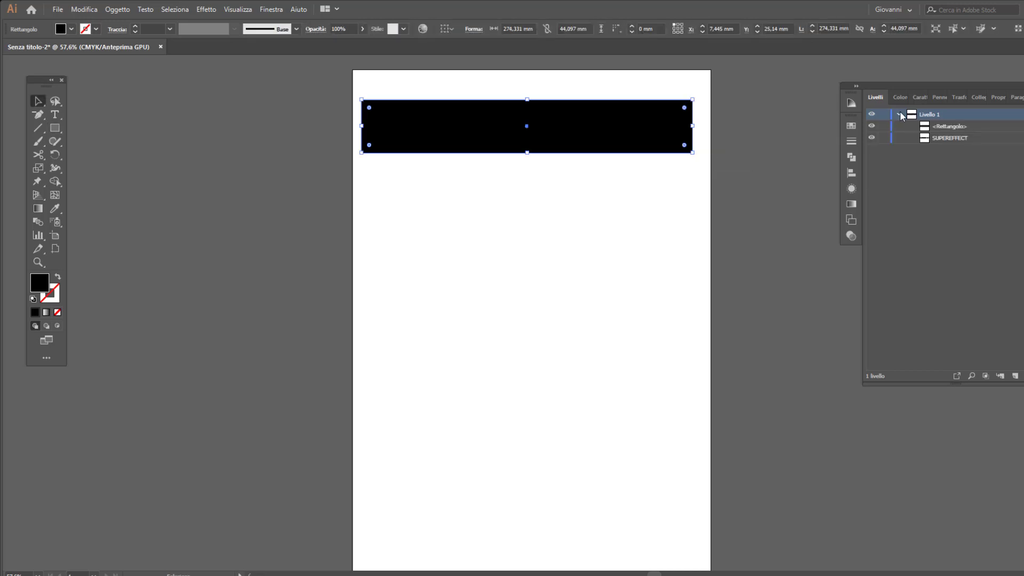
left_click(899, 114)
left_click(955, 137)
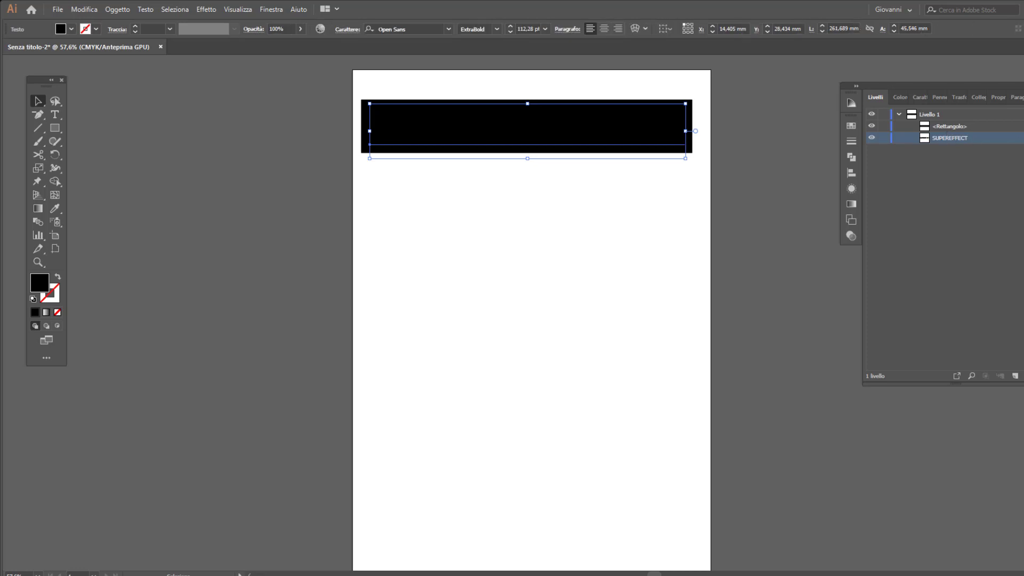
left_click_drag(953, 139, 954, 121)
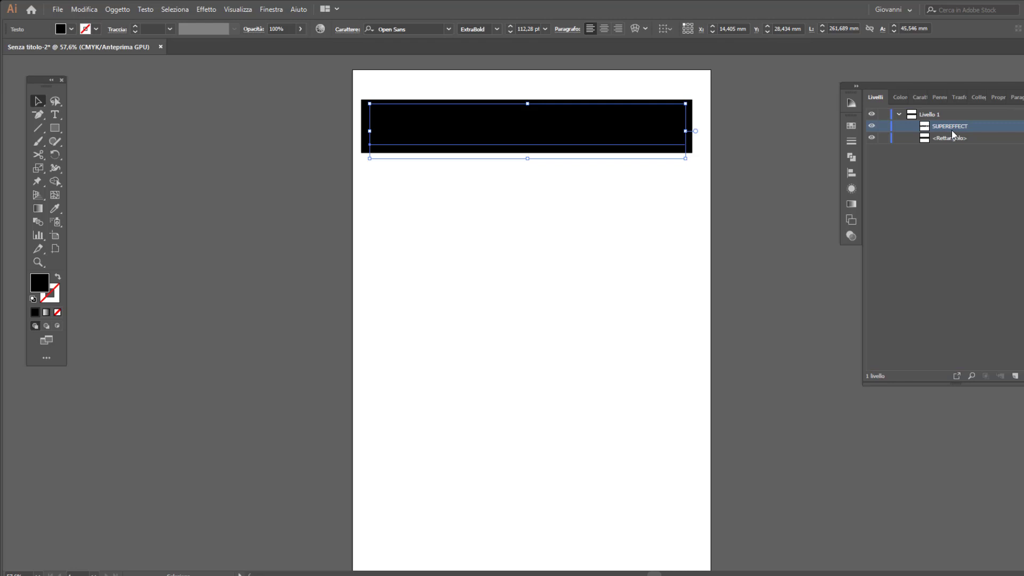
right_click(640, 127)
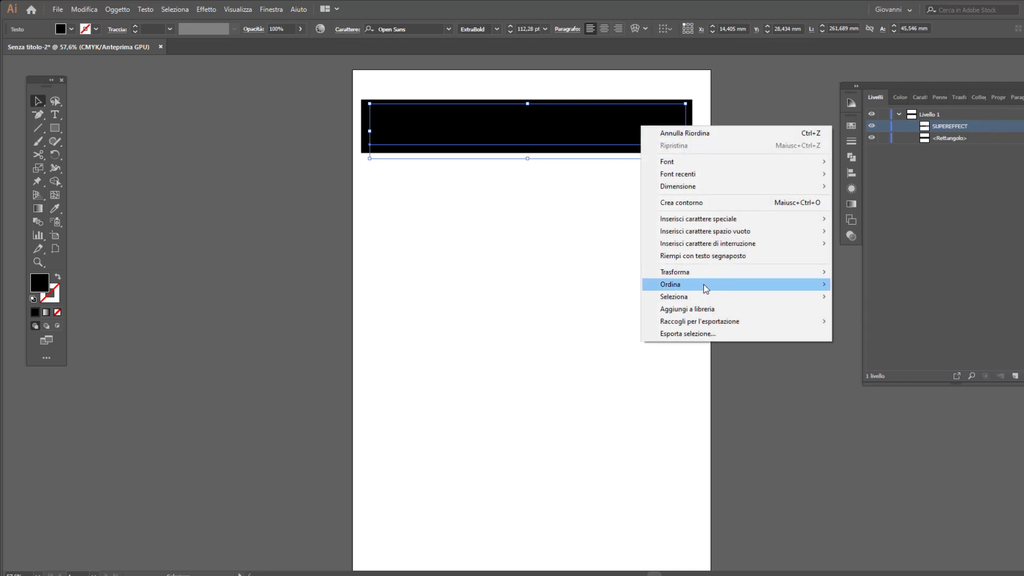
mouse_move(671, 283)
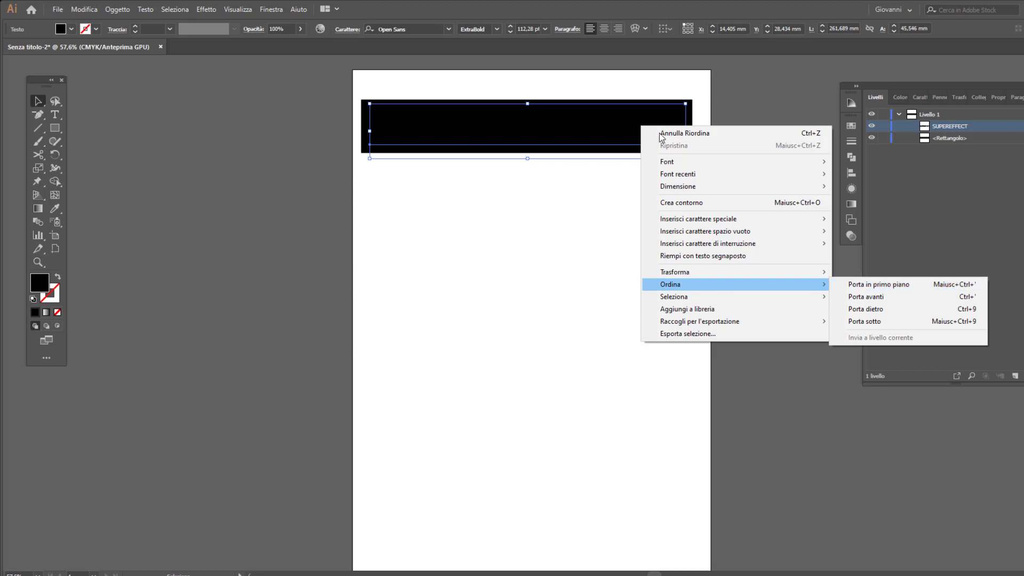
left_click(788, 93)
left_click(528, 126)
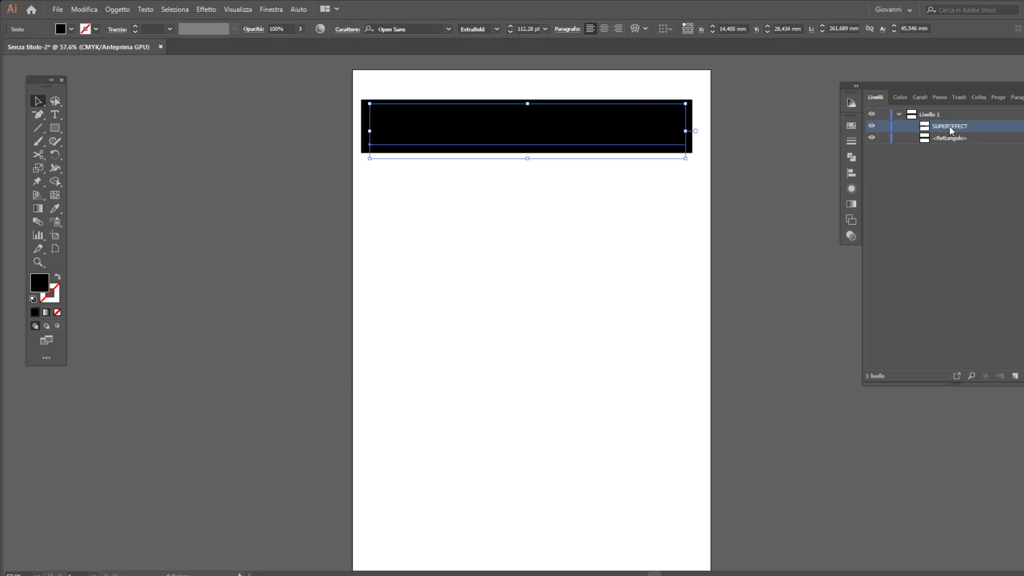
Fill the text with white and align it to the rectangle's horizontal centre in Allinea
left_click(897, 98)
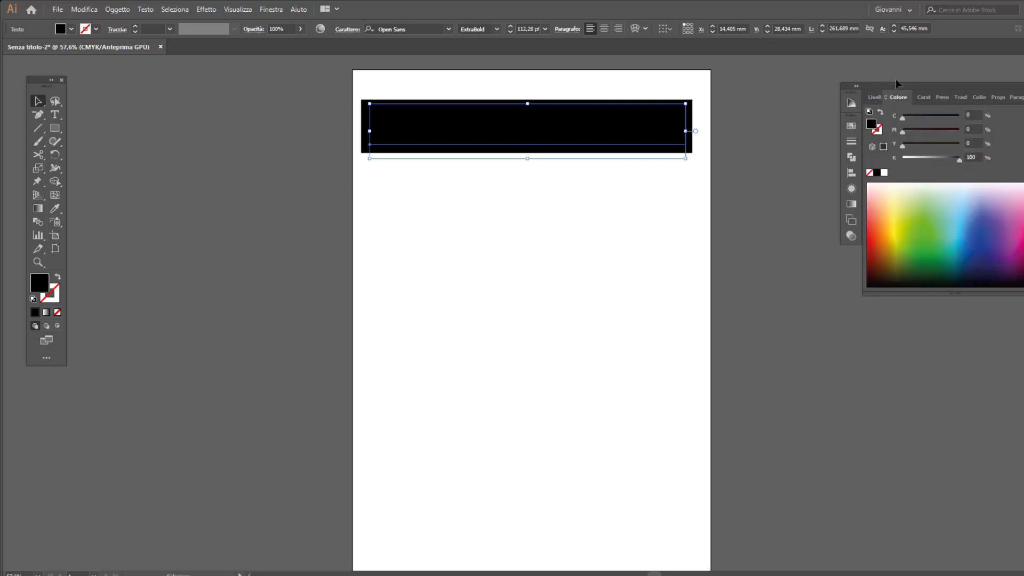
left_click(885, 173)
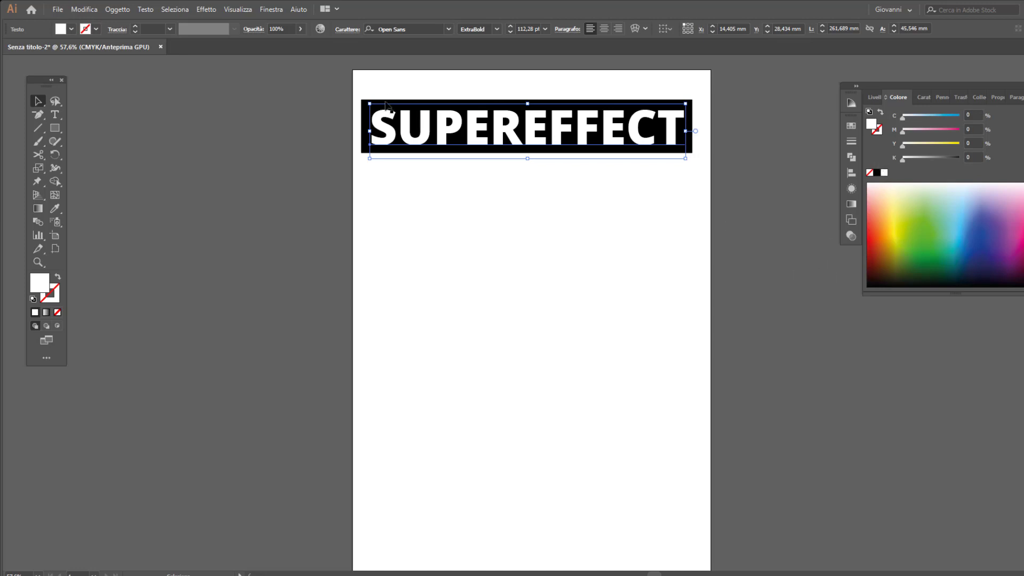
key("ctrl+a")
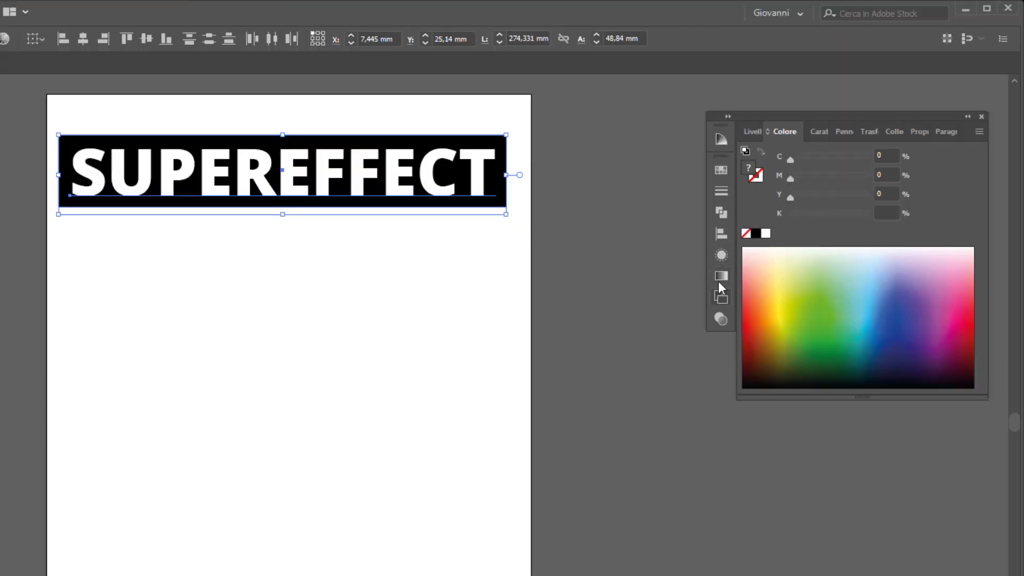
left_click(721, 235)
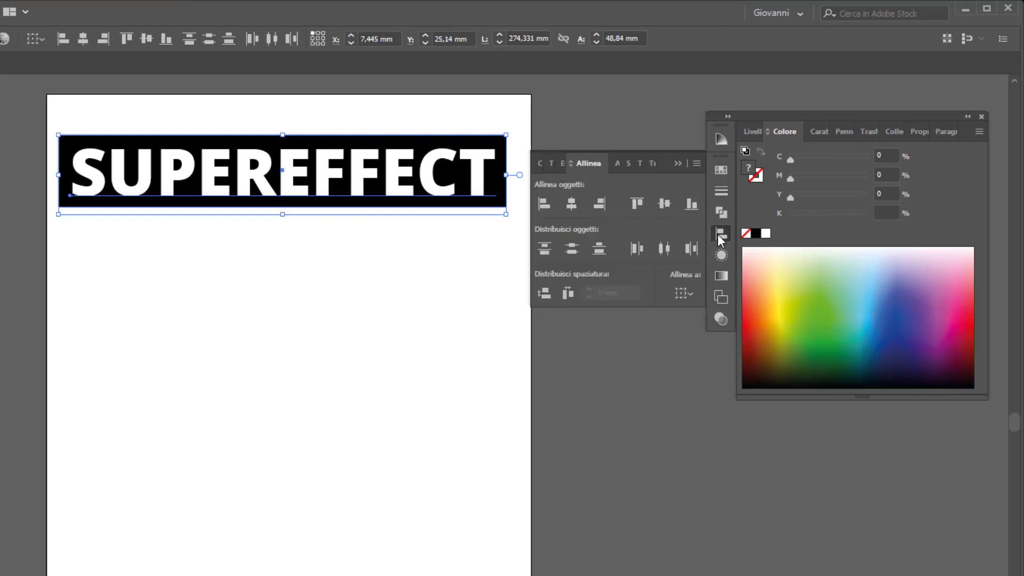
left_click(682, 293)
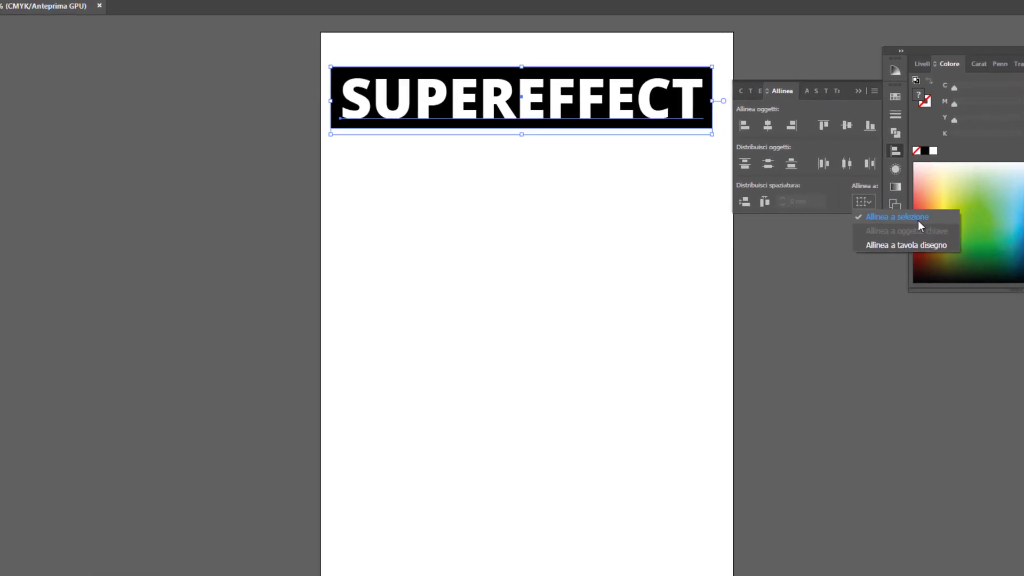
left_click(769, 126)
left_click(770, 126)
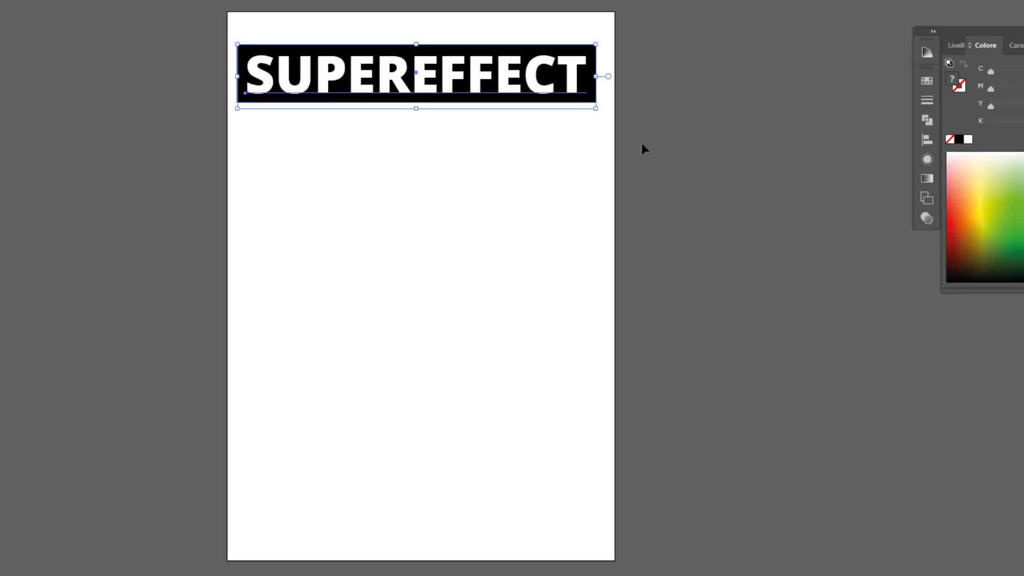
left_click(641, 142)
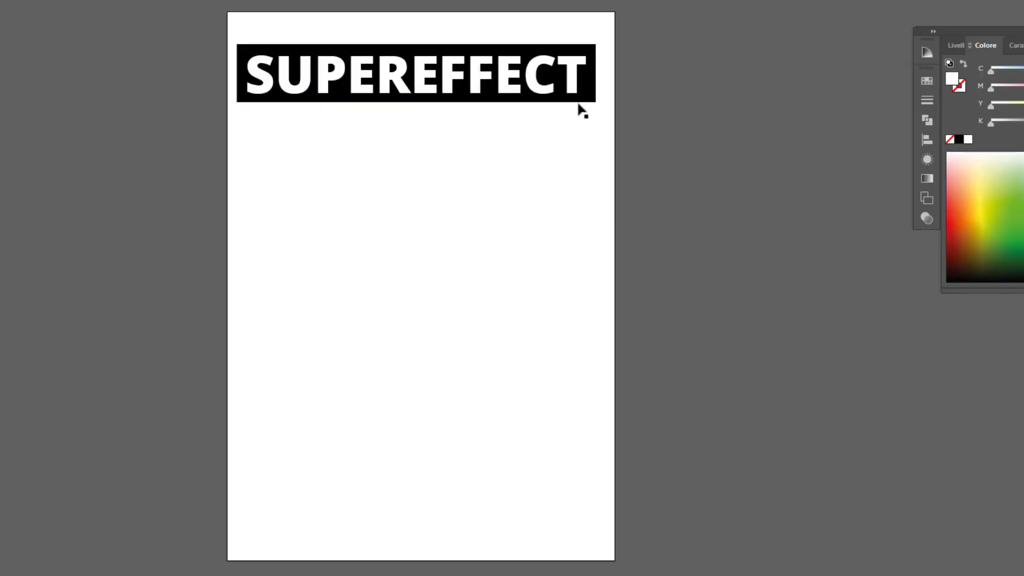
left_click(571, 94)
left_click(610, 148)
Group the SUPEREFFECT text with its black rectangle using Raggruppa
left_click(560, 89)
right_click(477, 68)
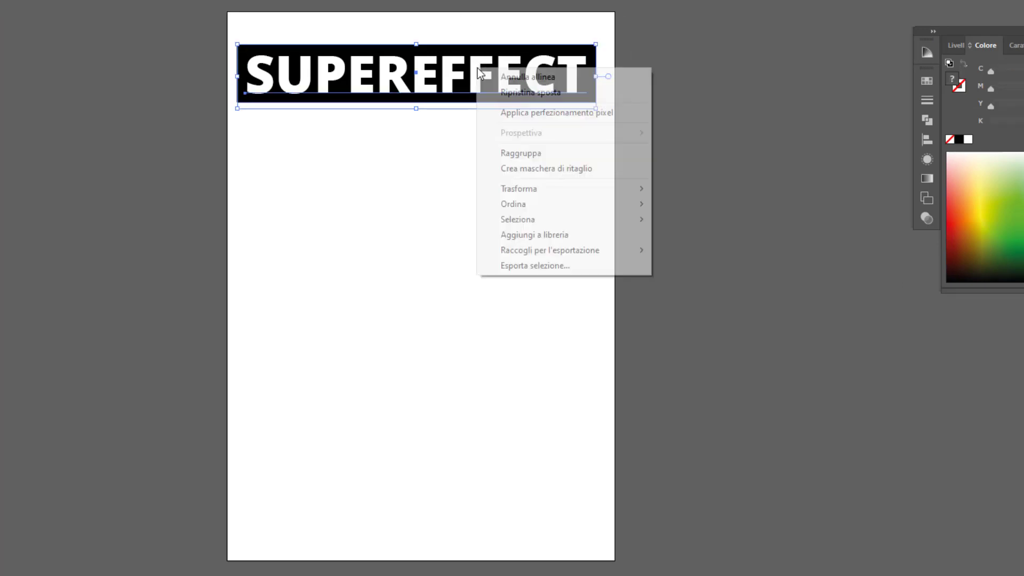
left_click(528, 158)
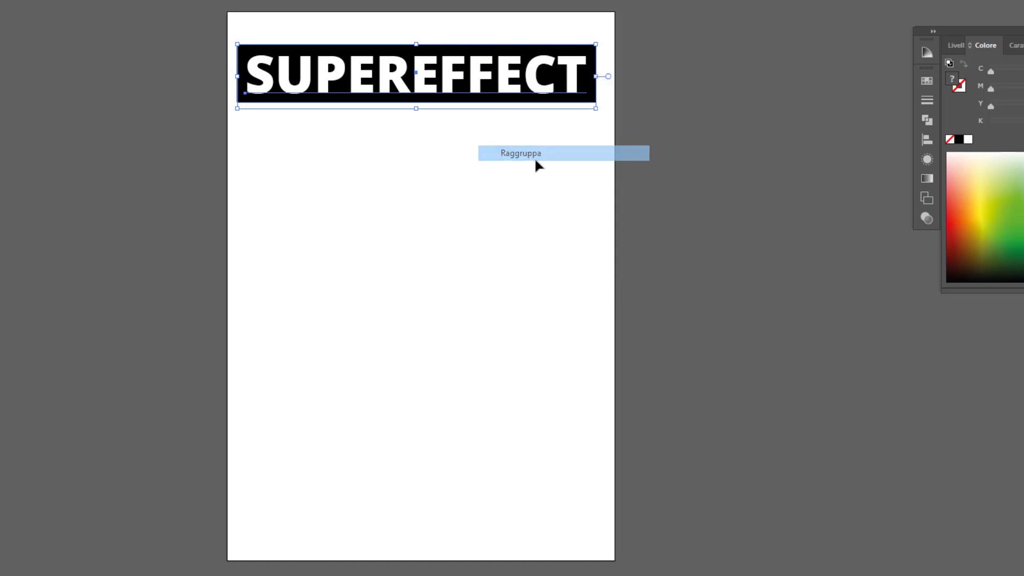
Move the grouped banner down to the bottom edge of the artboard
left_click(652, 189)
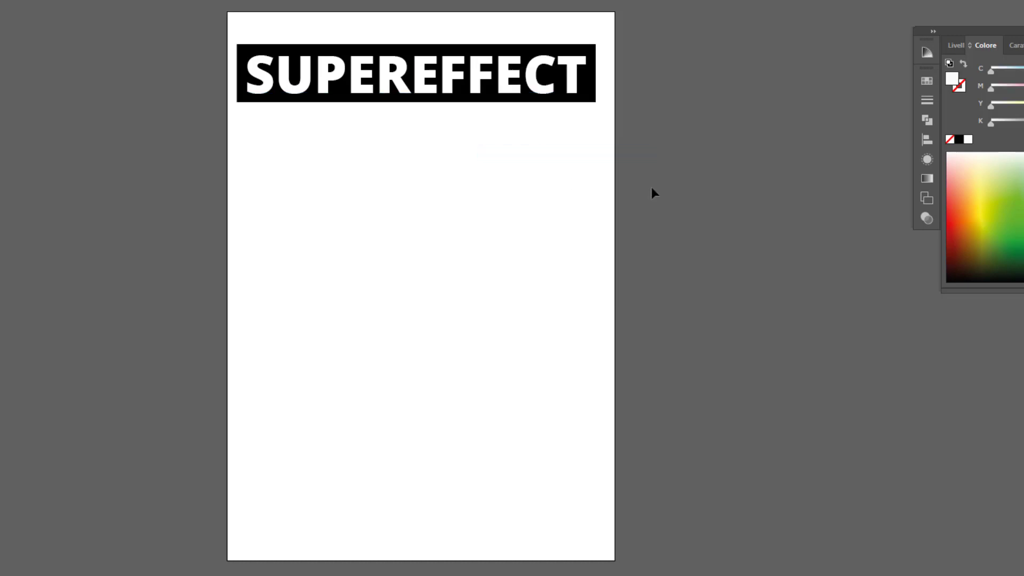
left_click(486, 62)
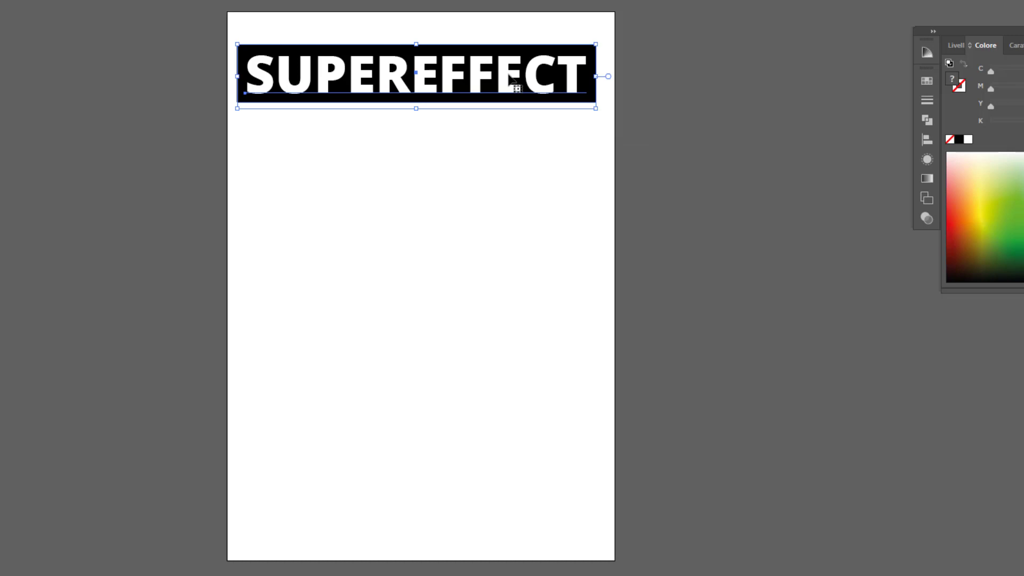
left_click_drag(493, 78, 515, 525)
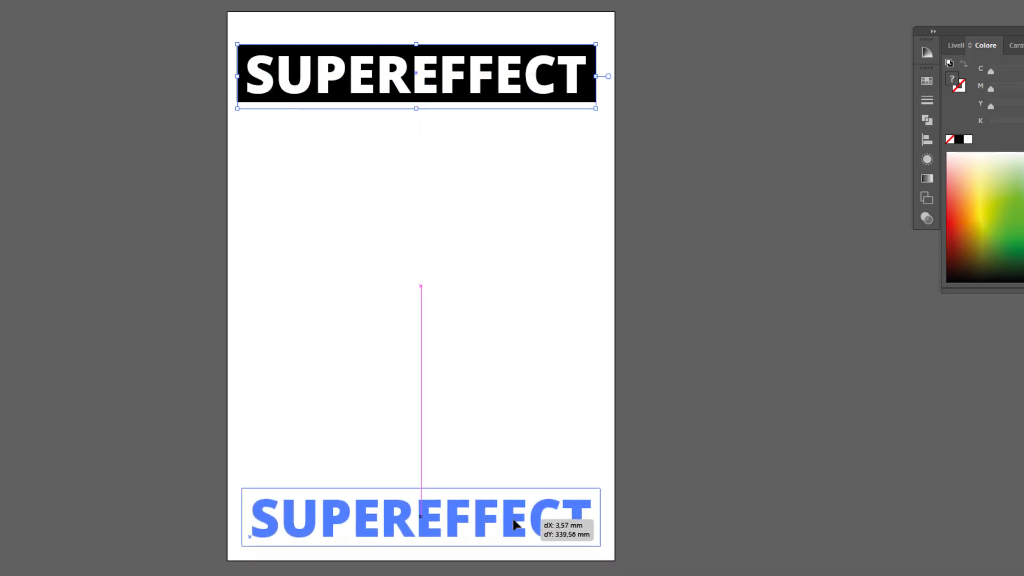
left_click_drag(515, 526, 512, 523)
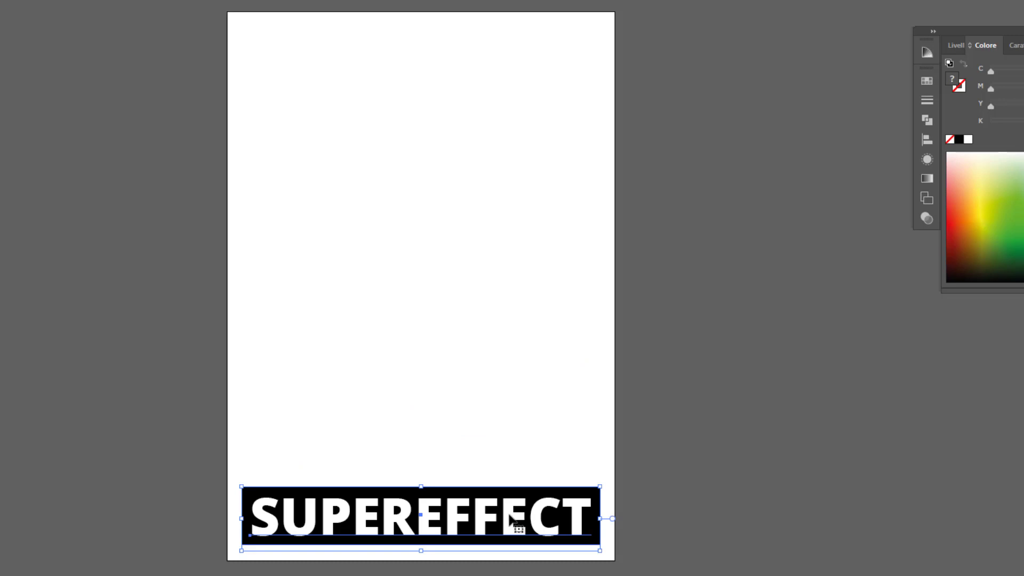
scroll(509, 519, "up", 5)
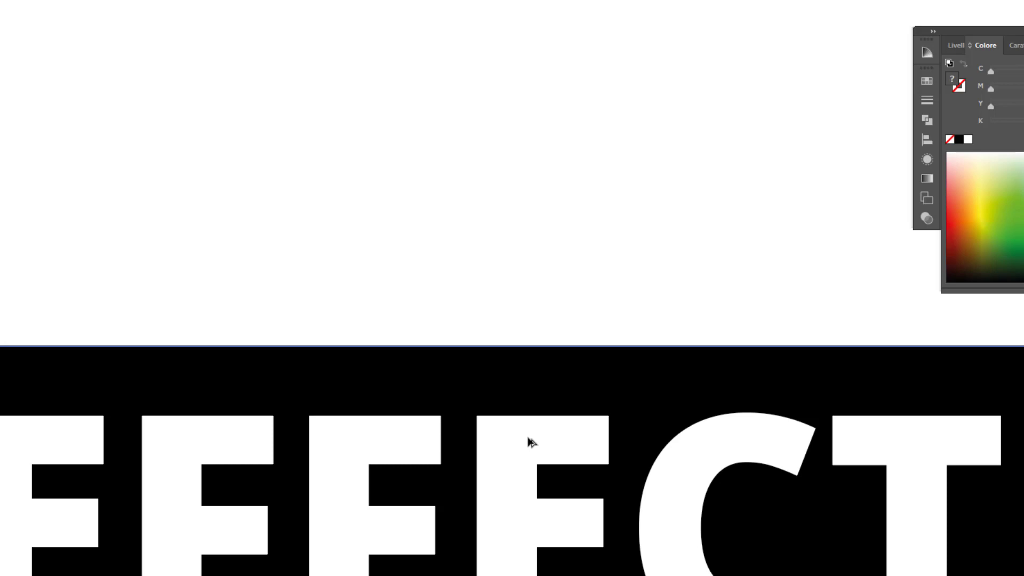
key("ctrl+0")
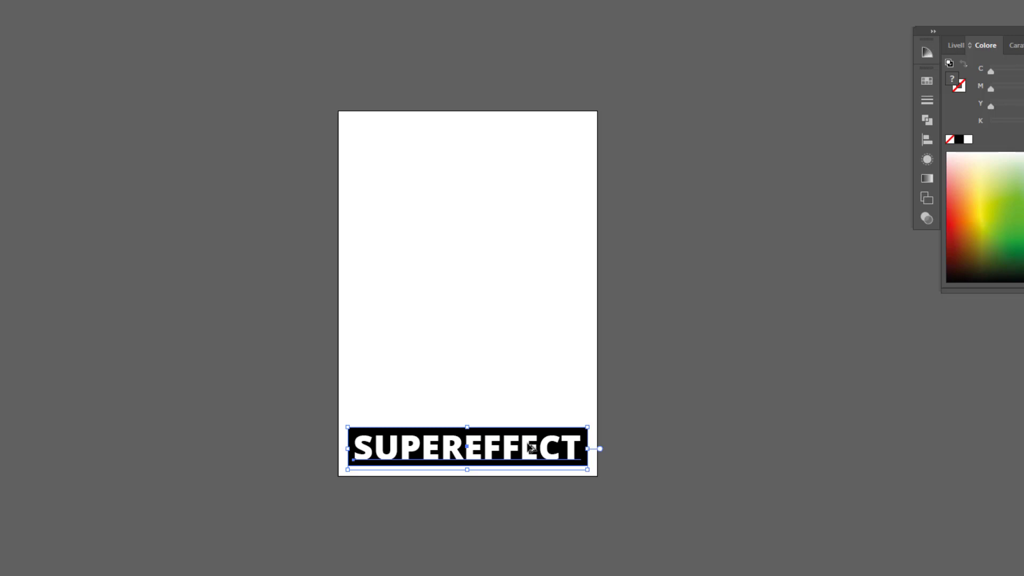
Alt-drag a copy of the banner straight up to the top of the artboard, keeping dX at 0
left_click_drag(531, 447, 527, 145)
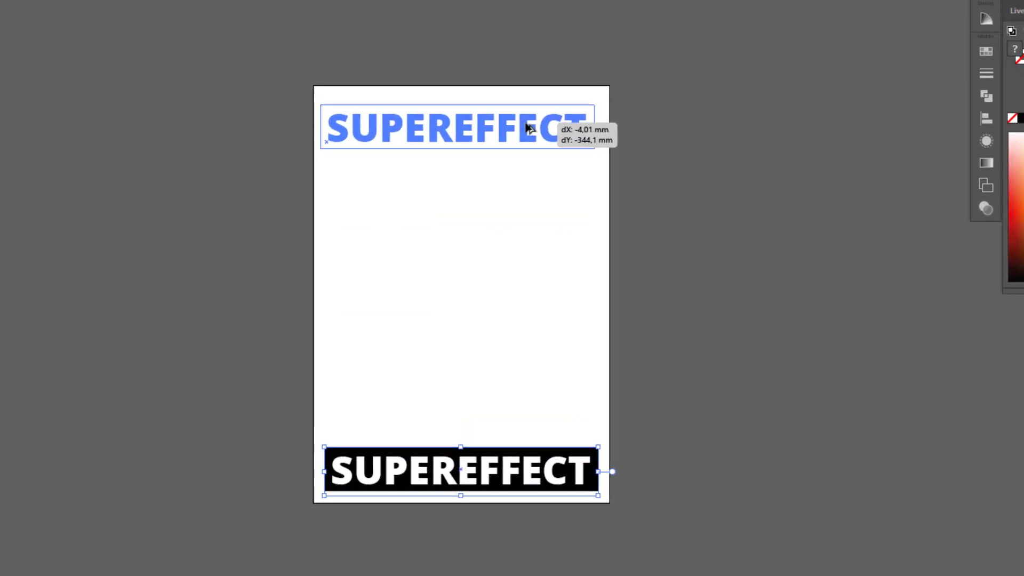
left_click_drag(527, 145, 533, 110)
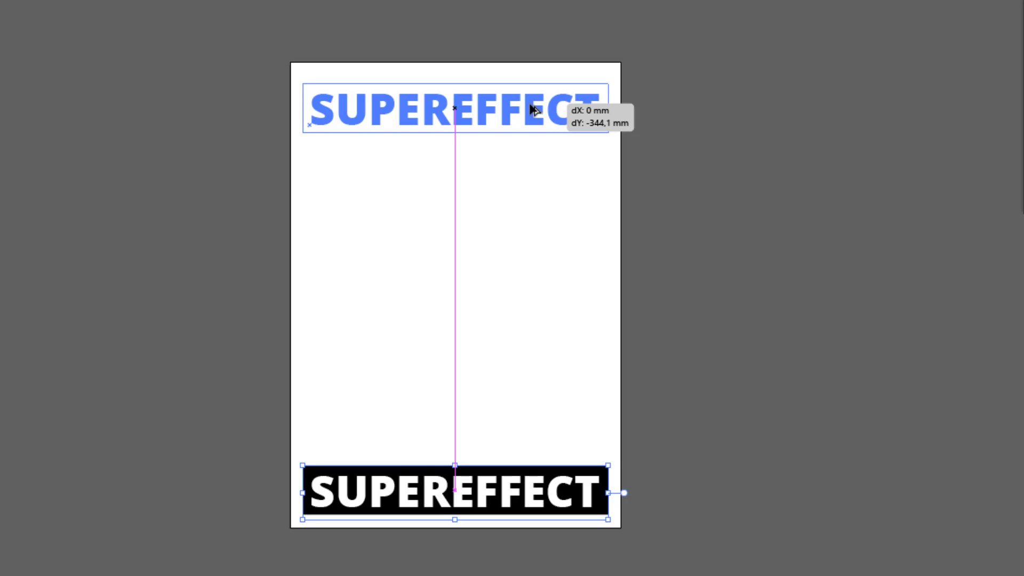
left_click_drag(535, 109, 535, 110)
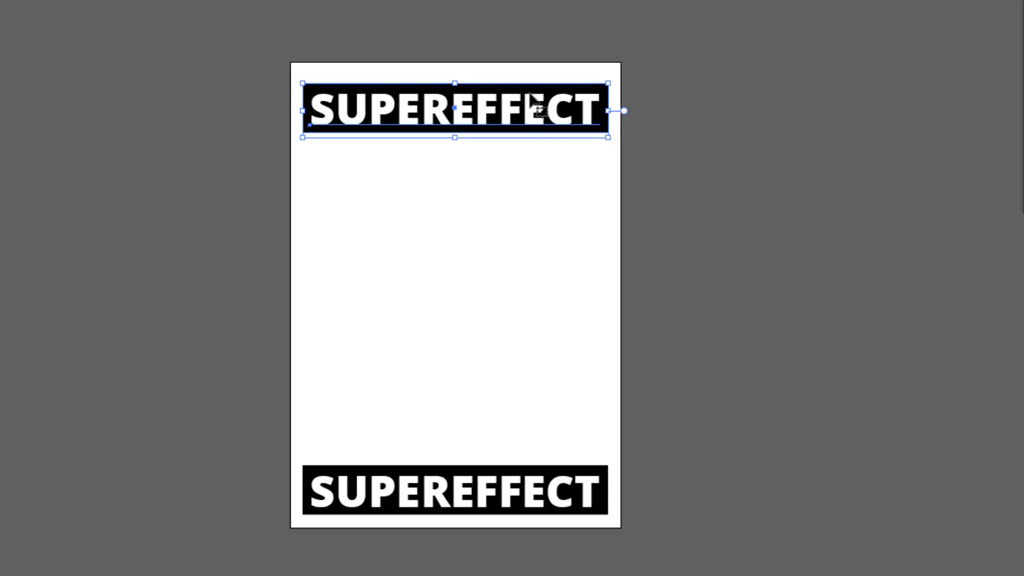
left_click(457, 489)
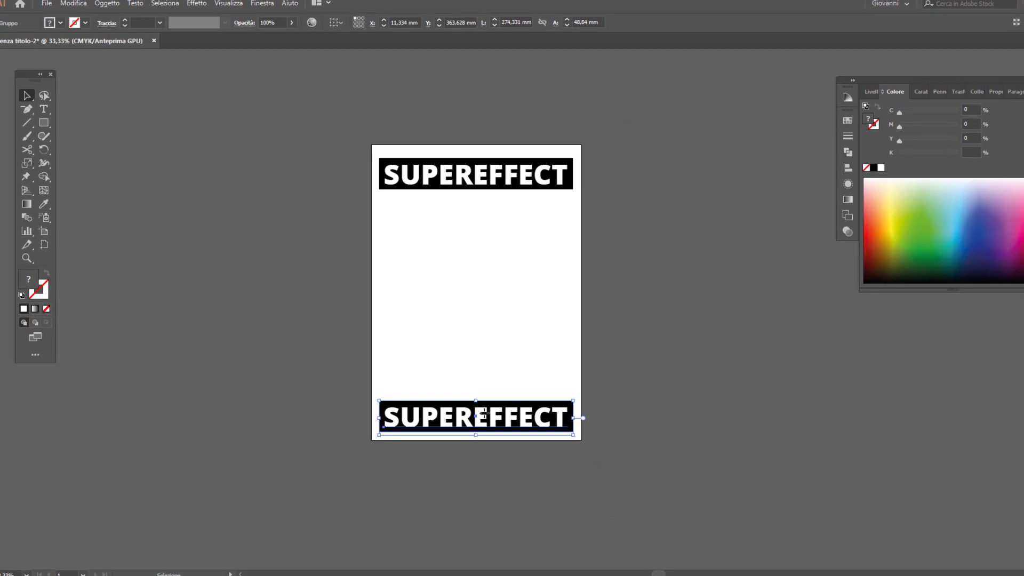
left_click(73, 4)
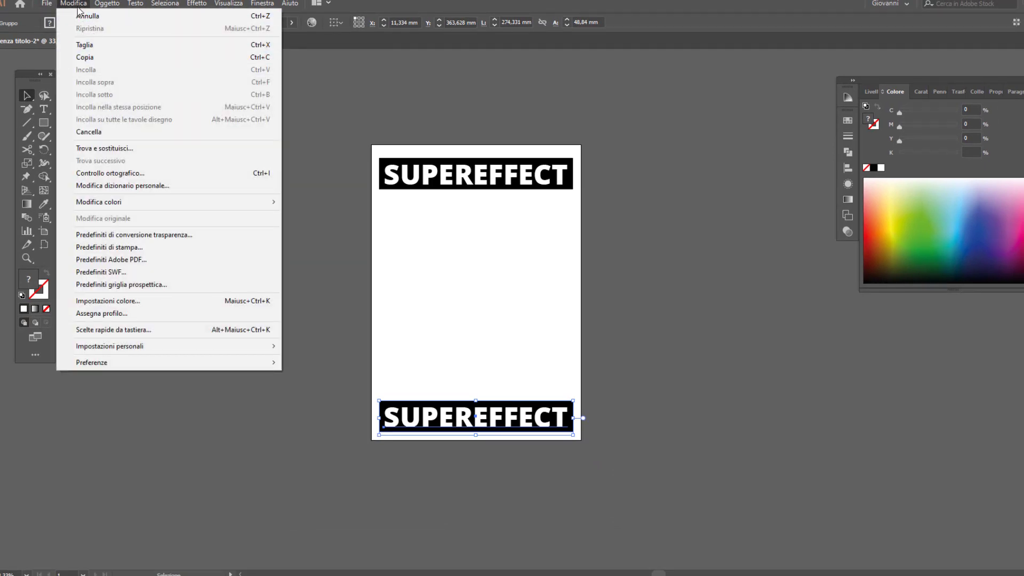
Marquee-select both banners and apply Oggetto > Fusione > Crea
left_click(491, 271)
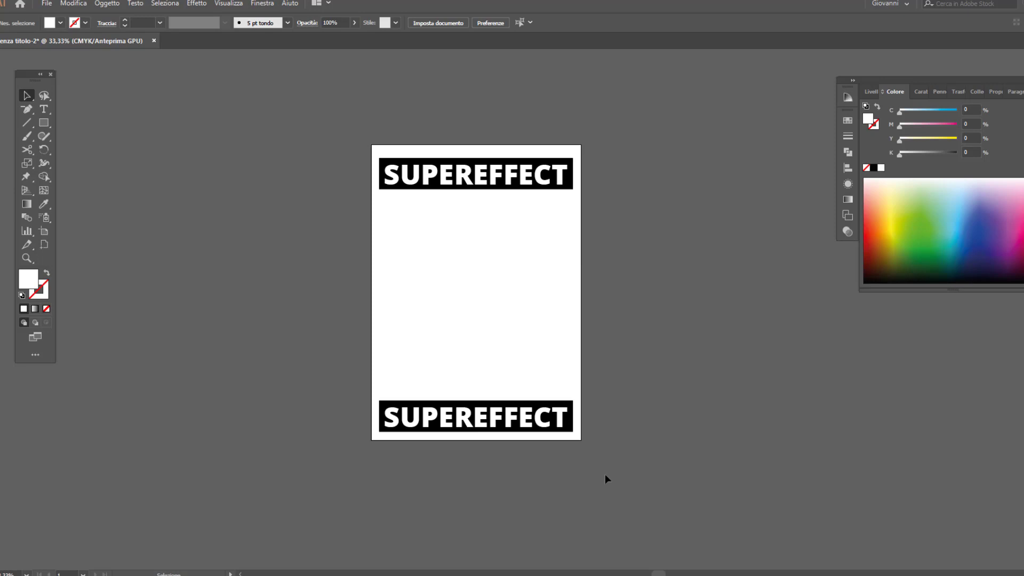
mouse_move(607, 475)
left_mouse_down()
mouse_move(359, 190)
mouse_move(324, 126)
left_mouse_up()
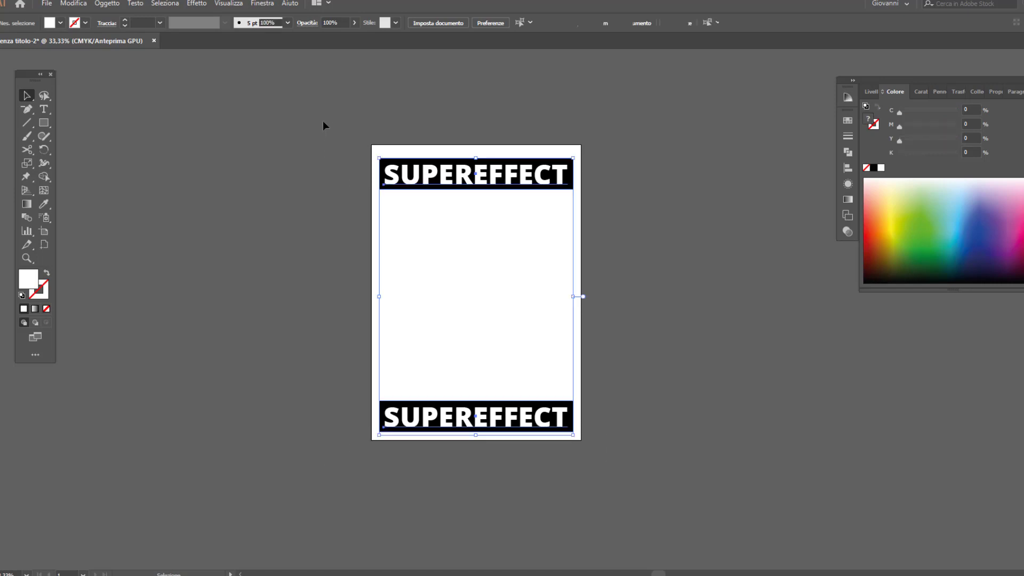
left_click(102, 4)
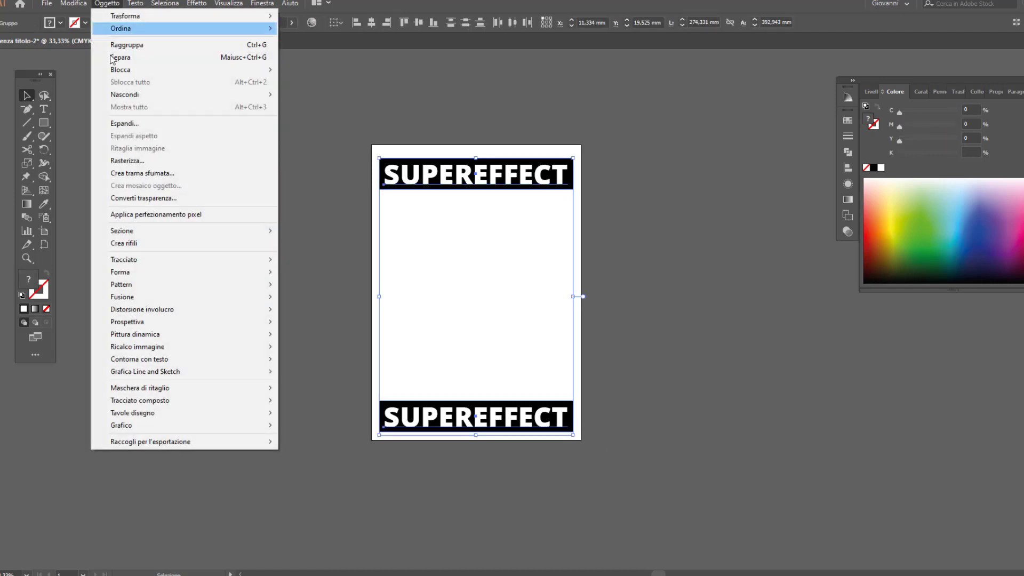
mouse_move(122, 297)
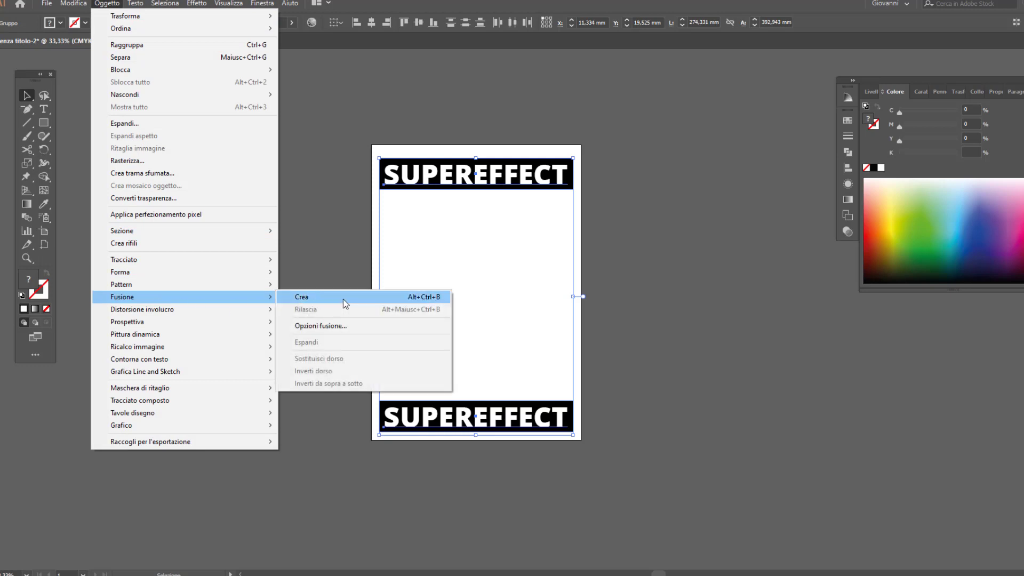
left_click(346, 302)
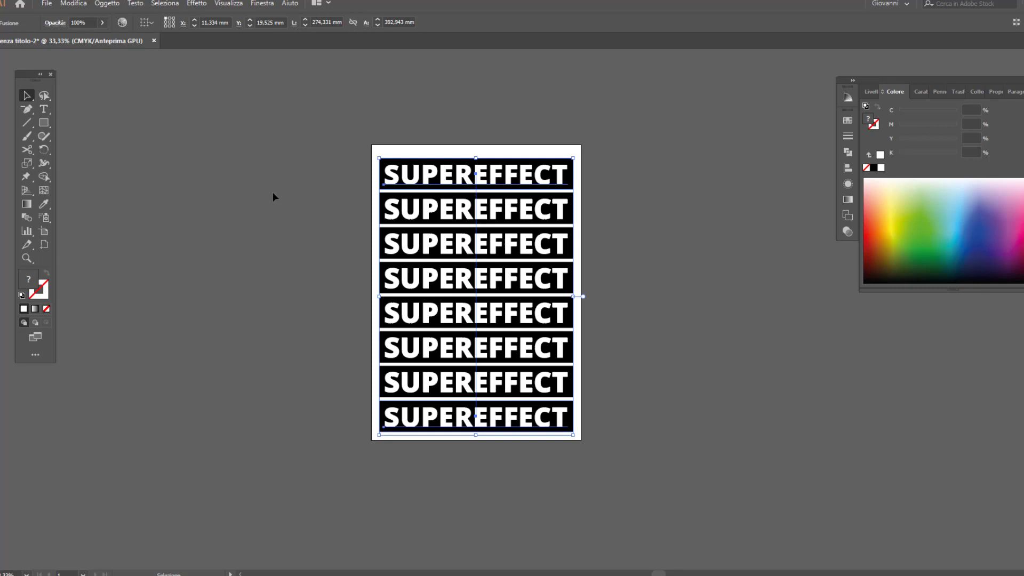
Set blend spacing to Passaggi specificati with 30 steps, preview, and apply
left_click(108, 4)
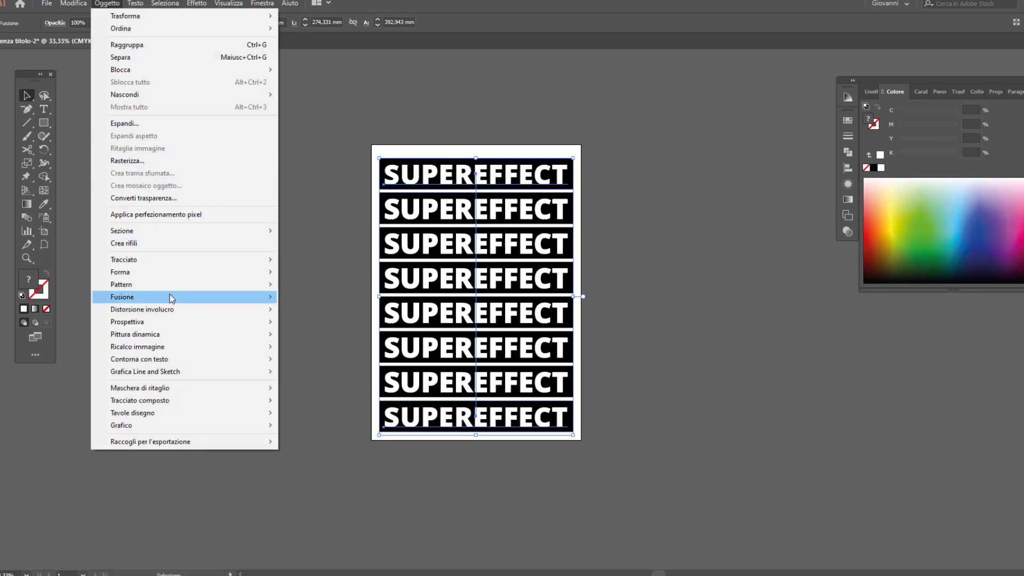
mouse_move(184, 297)
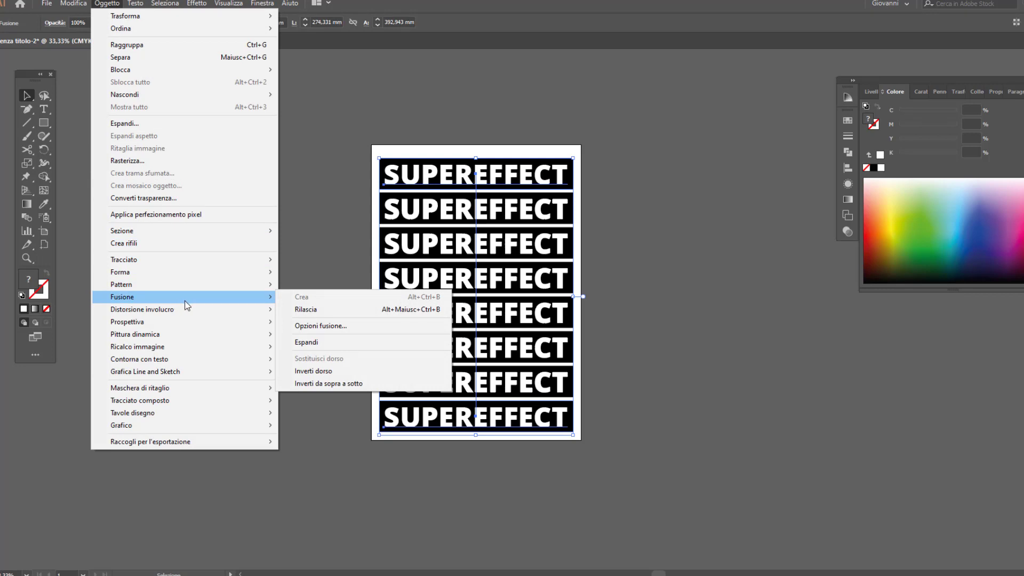
left_click(335, 326)
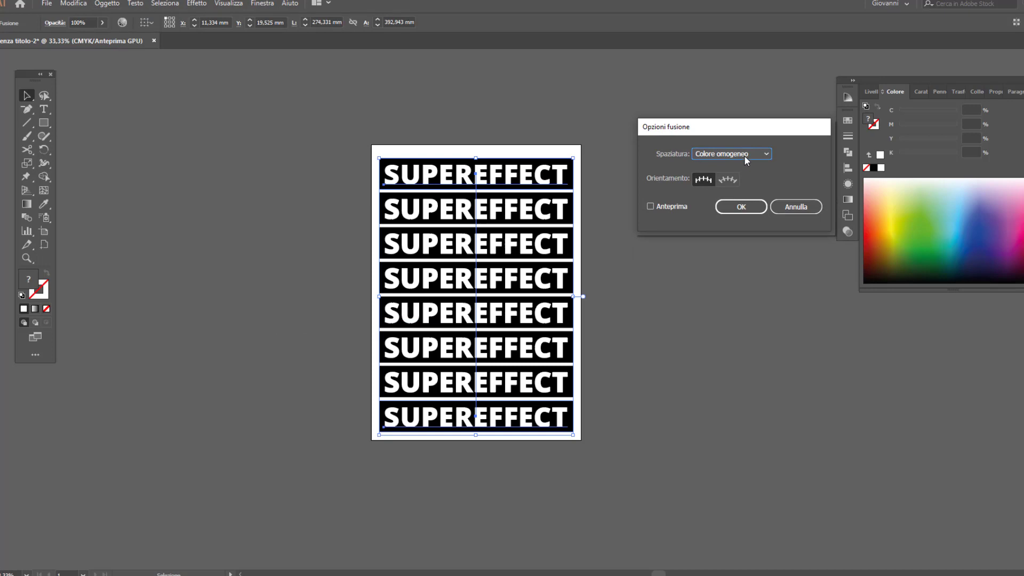
left_click(745, 157)
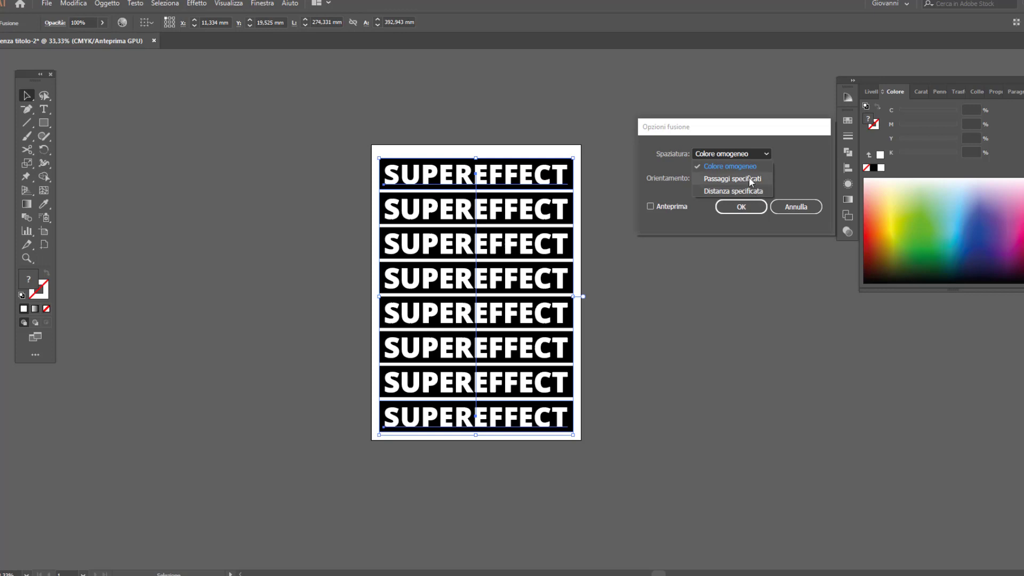
left_click(750, 178)
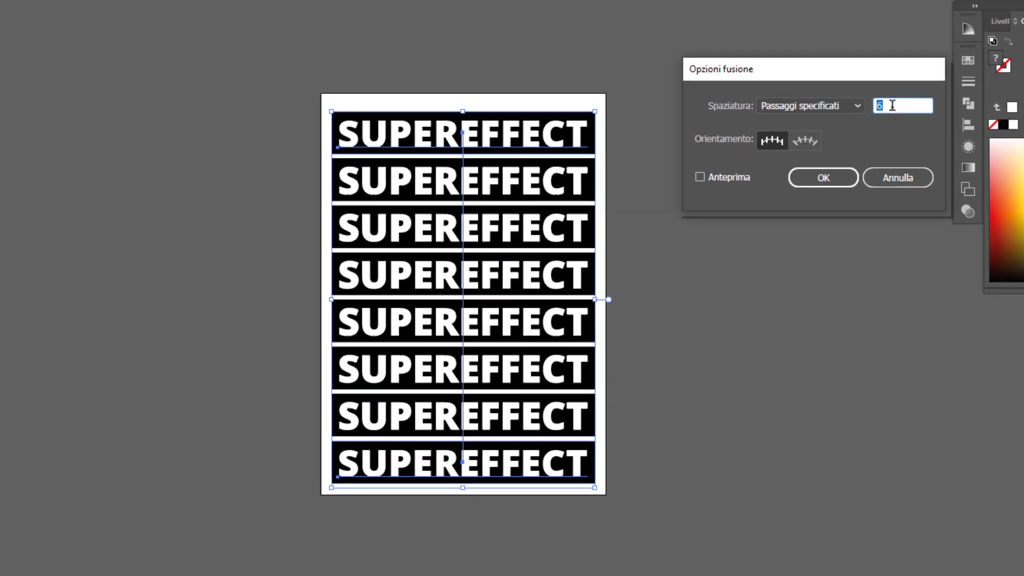
type("30")
left_click(729, 177)
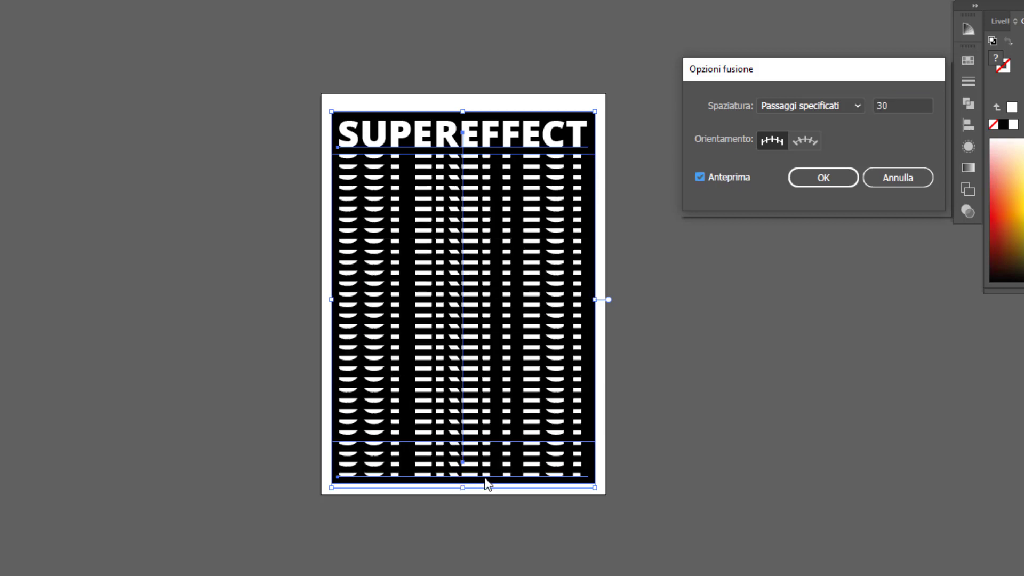
left_click(835, 182)
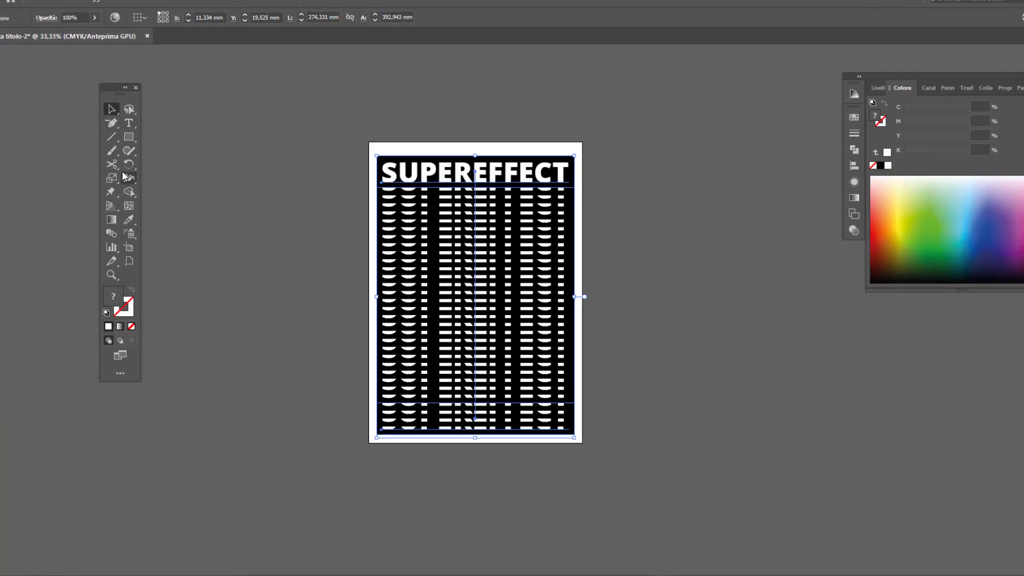
Choose the Anchor Point tool (Shift+C) from the Pen tool flyout
left_click(110, 127)
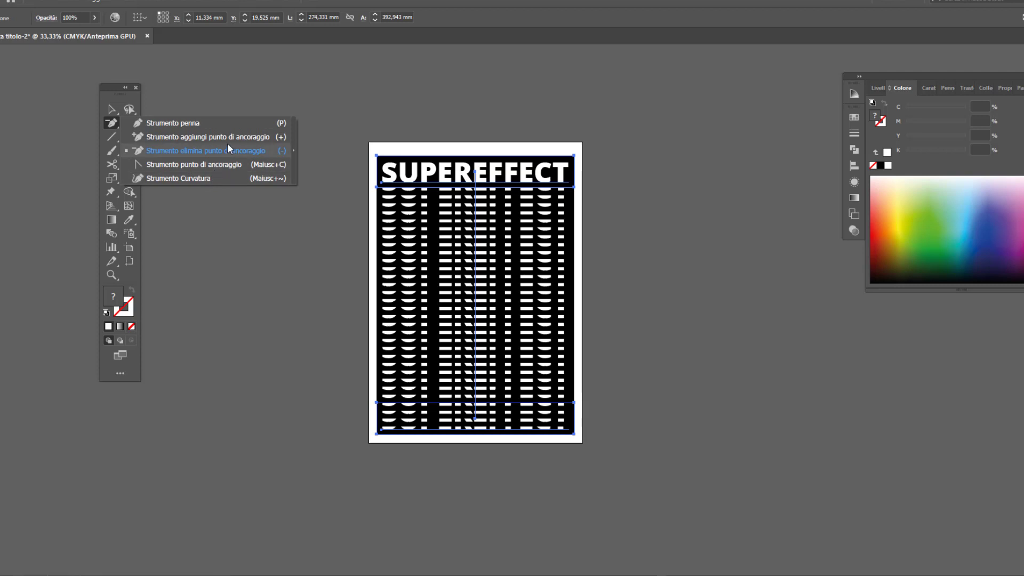
left_click(203, 167)
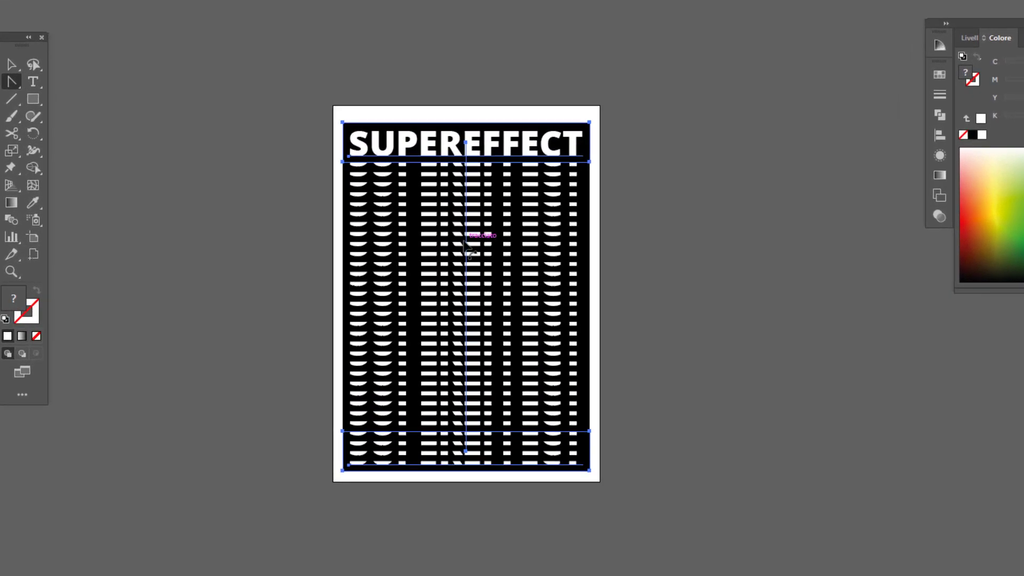
scroll(469, 217, "up", 2)
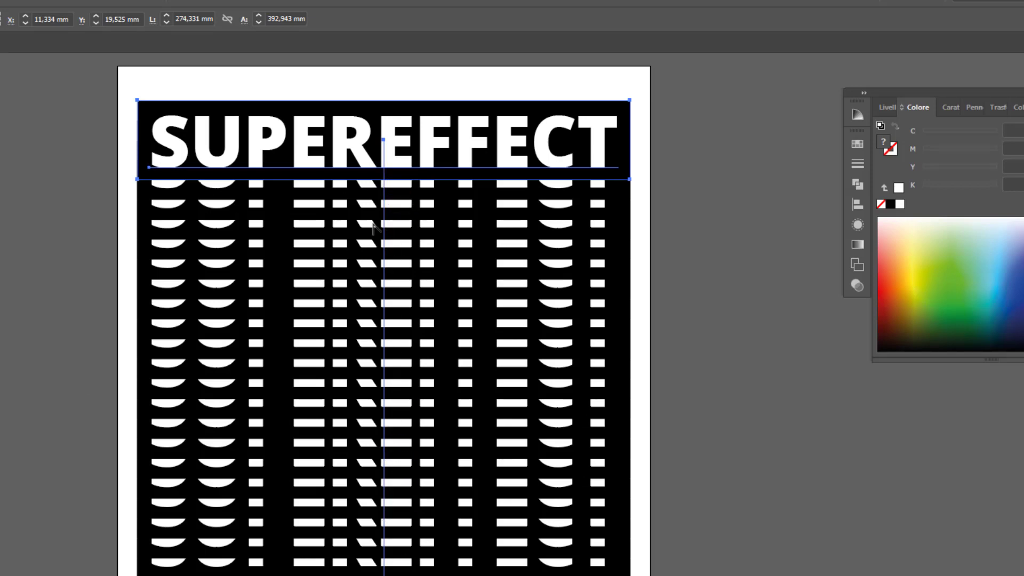
scroll(384, 177, "down", 1)
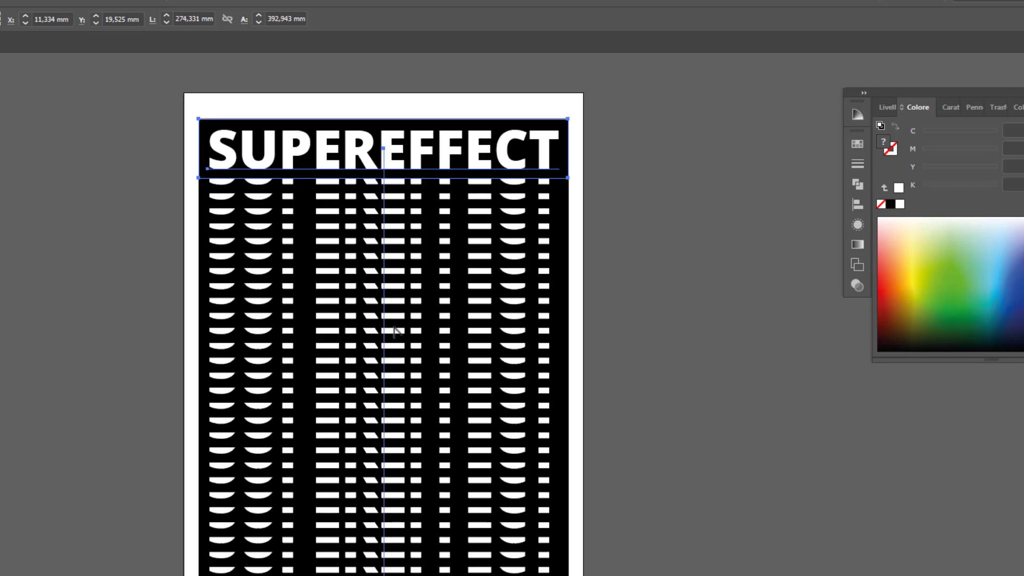
Drag a handle from the blend spine's top anchor so the rows thin and bunch toward the bottom
left_click(383, 228)
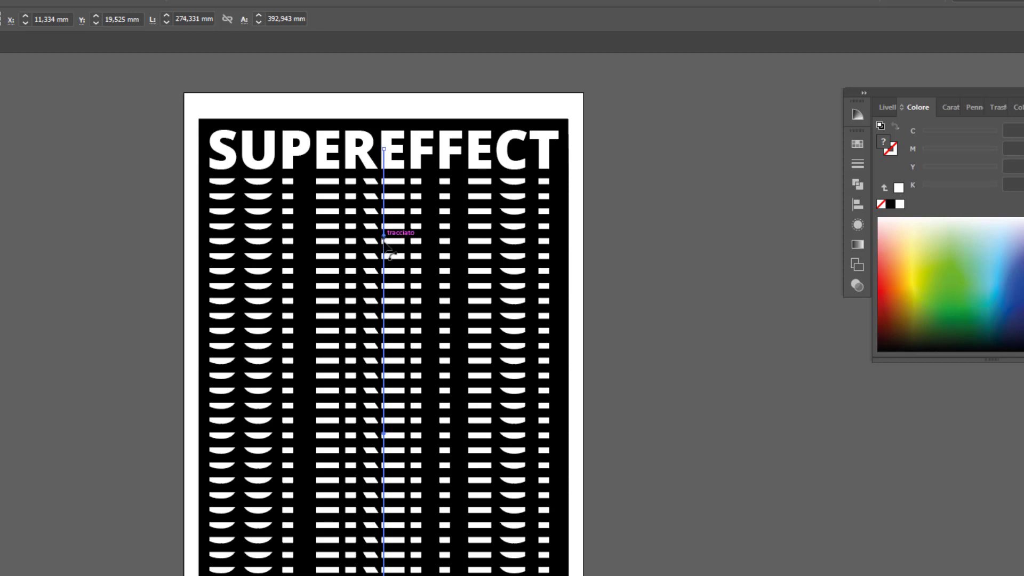
left_click_drag(384, 268, 384, 298)
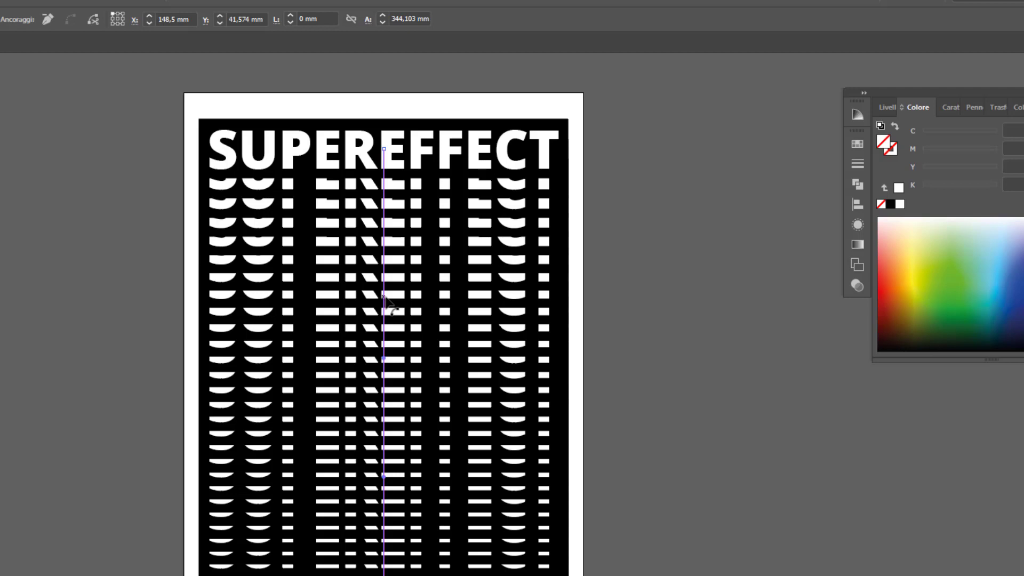
left_click_drag(384, 297, 385, 343)
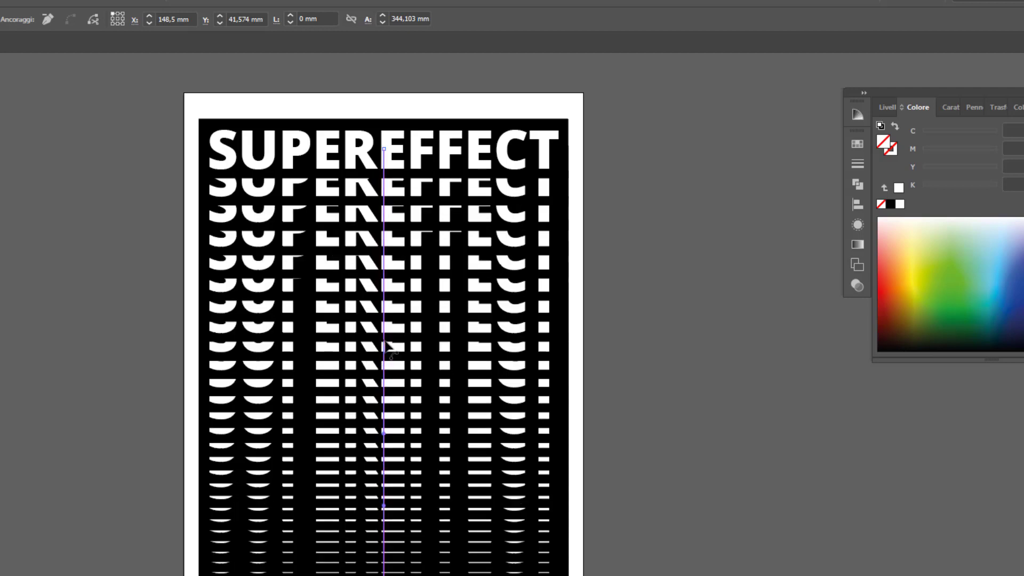
left_click_drag(385, 348, 385, 380)
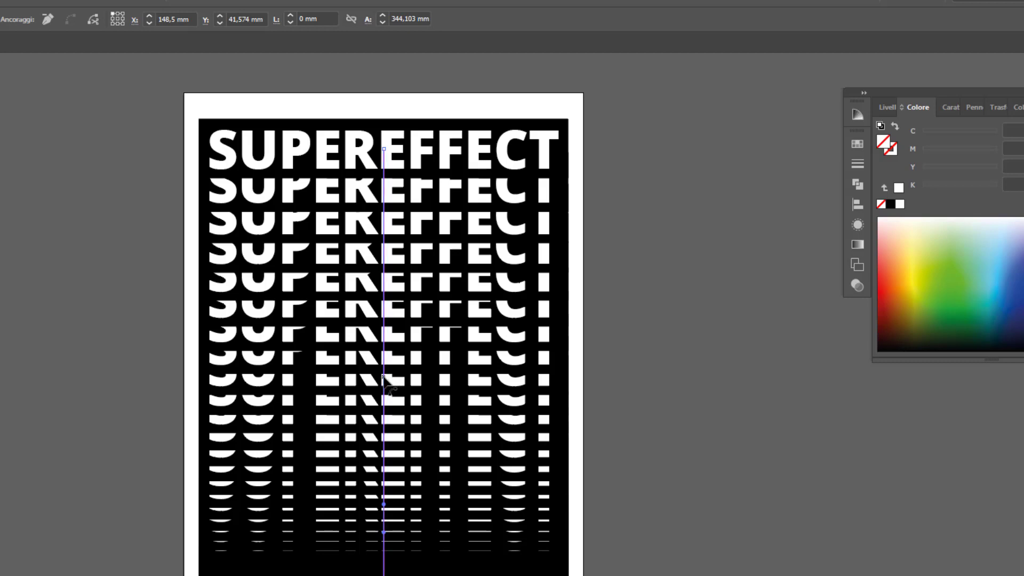
left_click_drag(384, 380, 384, 406)
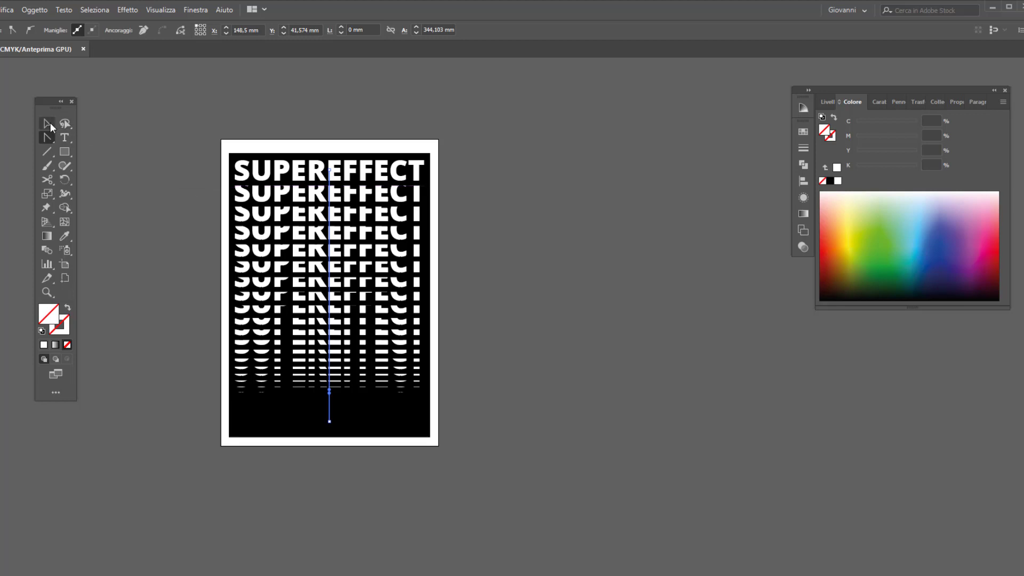
Expand the Fusione blend and its first <Gruppo> in the Layers panel
left_click(48, 123)
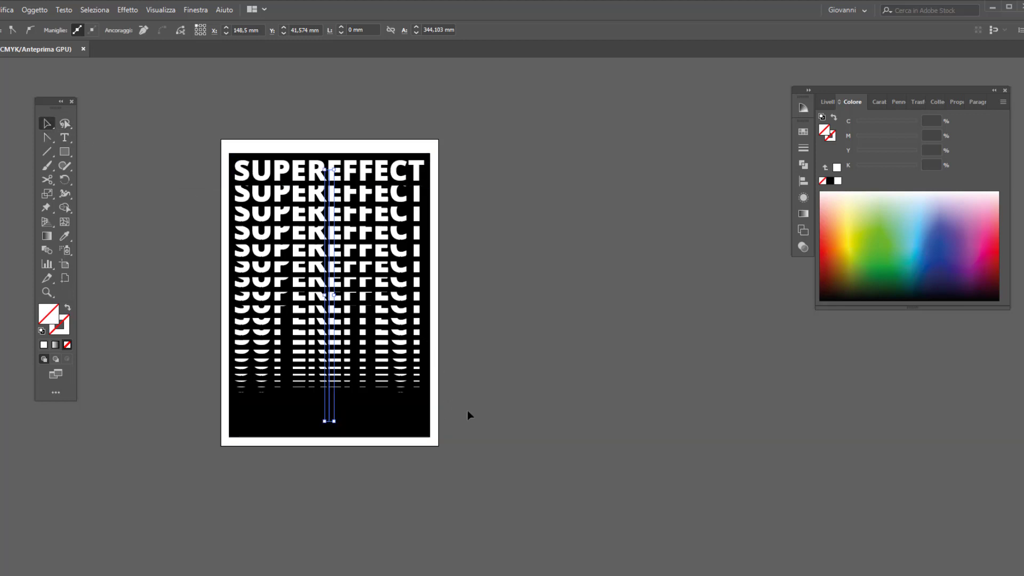
left_click(830, 102)
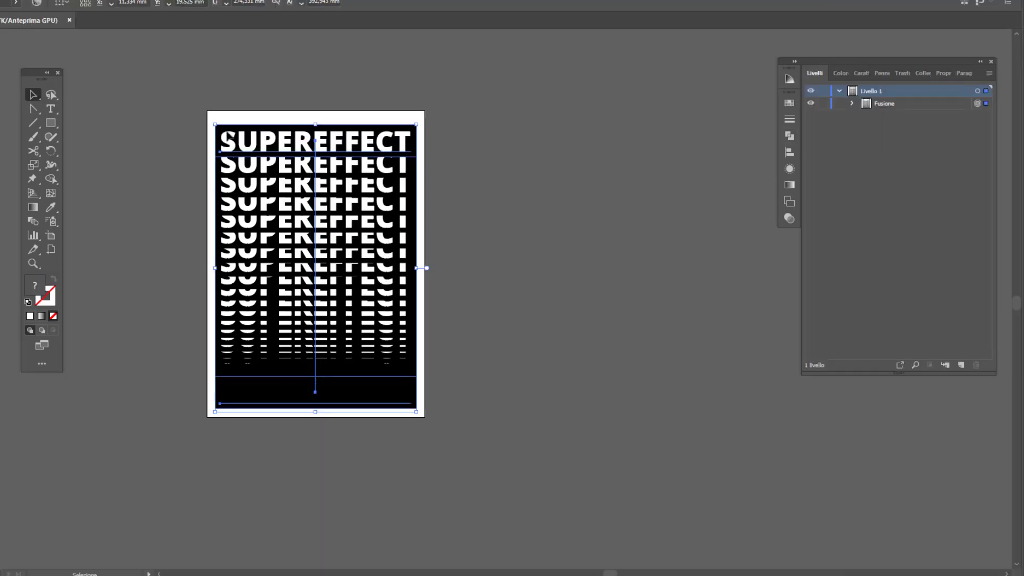
left_click(852, 103)
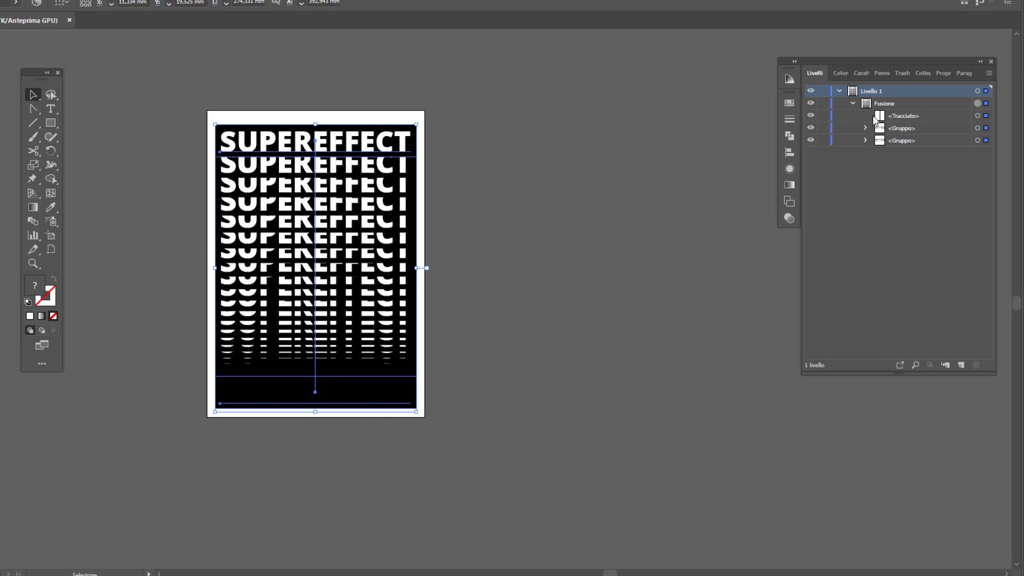
left_click(866, 128)
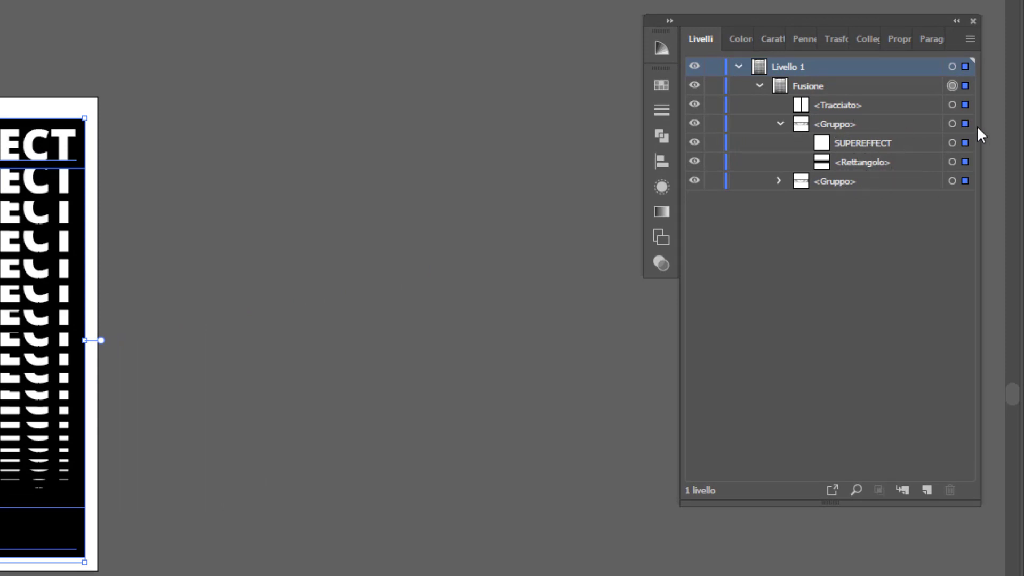
Select the top SUPEREFFECT text inside the blend by its target circle
left_click(694, 124)
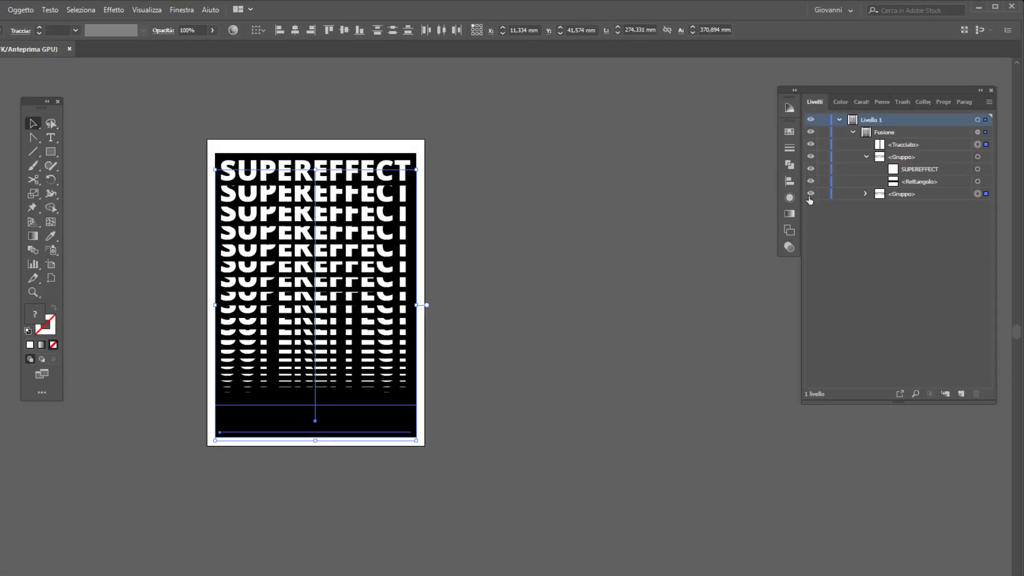
left_click(810, 195)
left_click(809, 195)
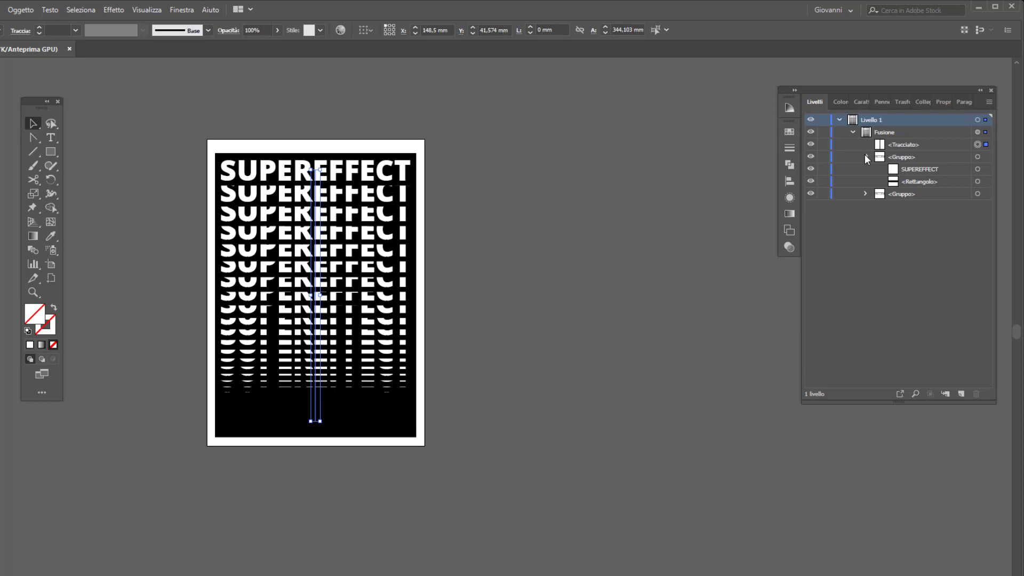
left_click(978, 170)
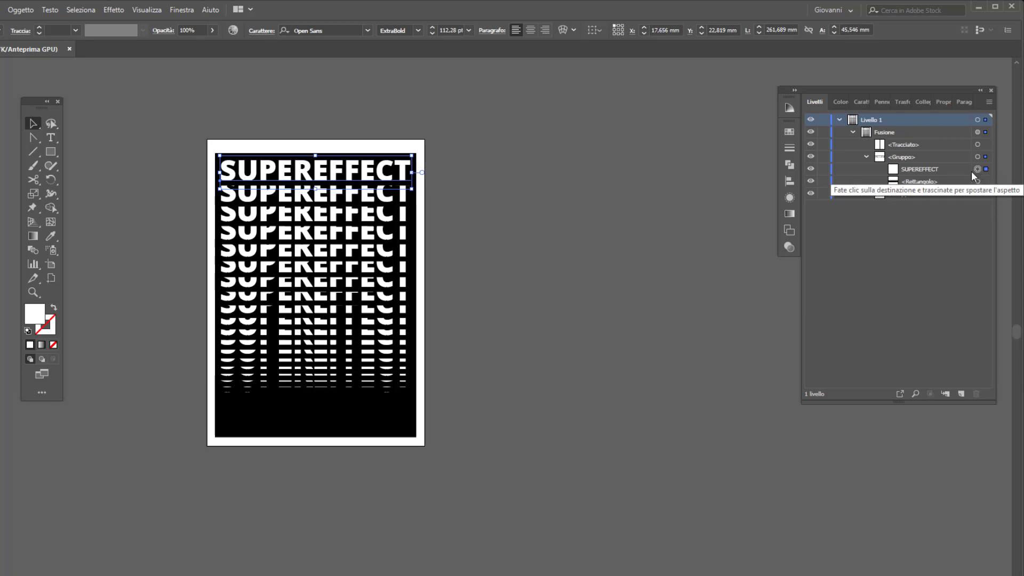
Fill the top SUPEREFFECT text with lemon yellow from the Color panel's CMYK spectrum
left_click(839, 101)
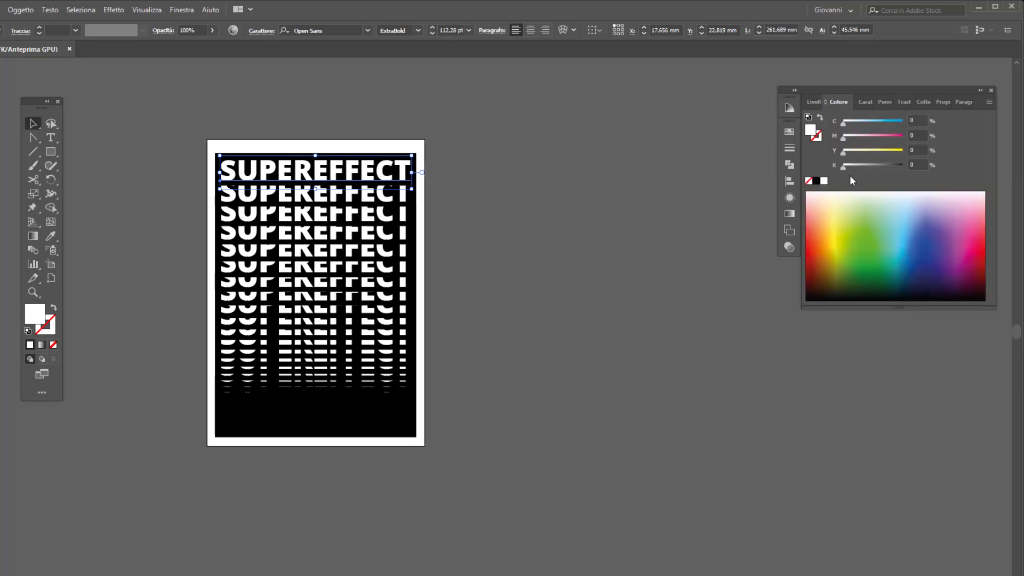
left_click(839, 235)
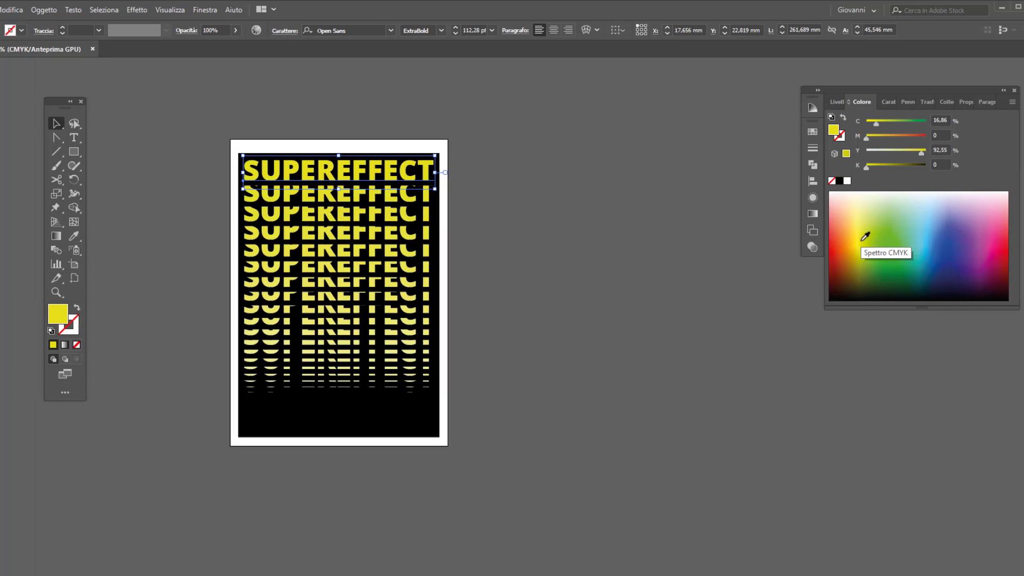
left_click(910, 224)
left_click(979, 212)
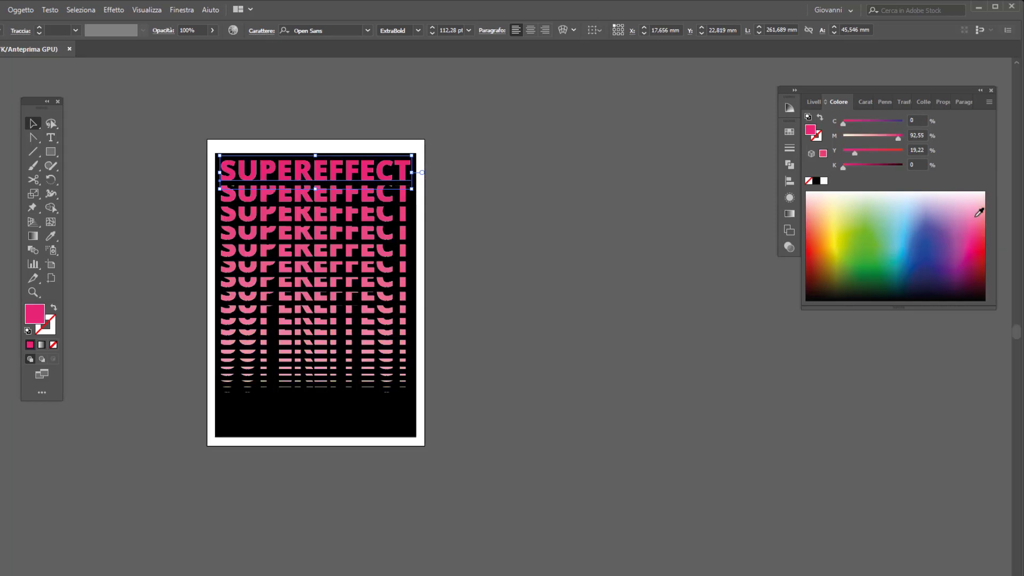
left_click(910, 235)
left_click(848, 241)
left_click(849, 220)
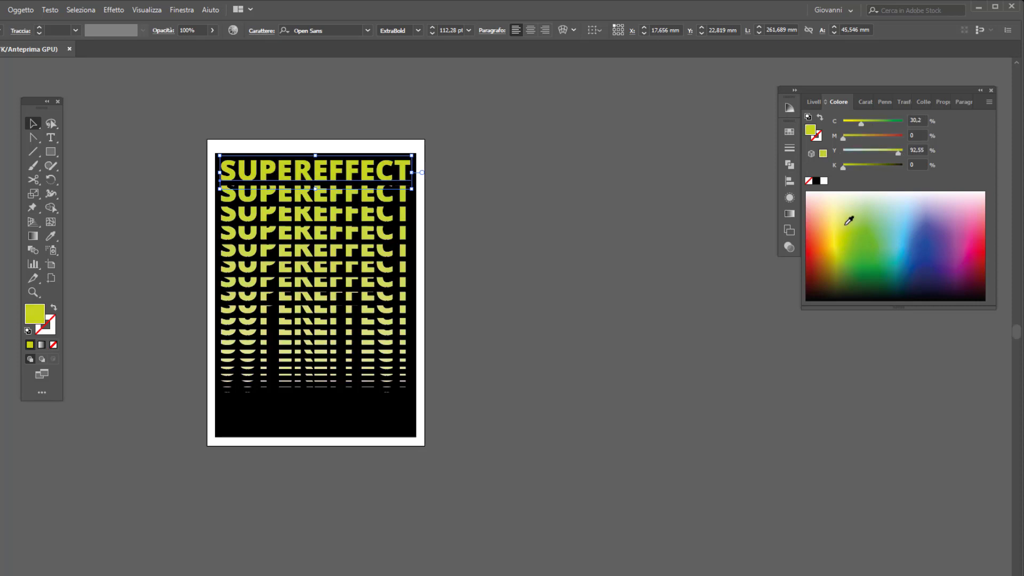
left_click(836, 237)
left_click(835, 229)
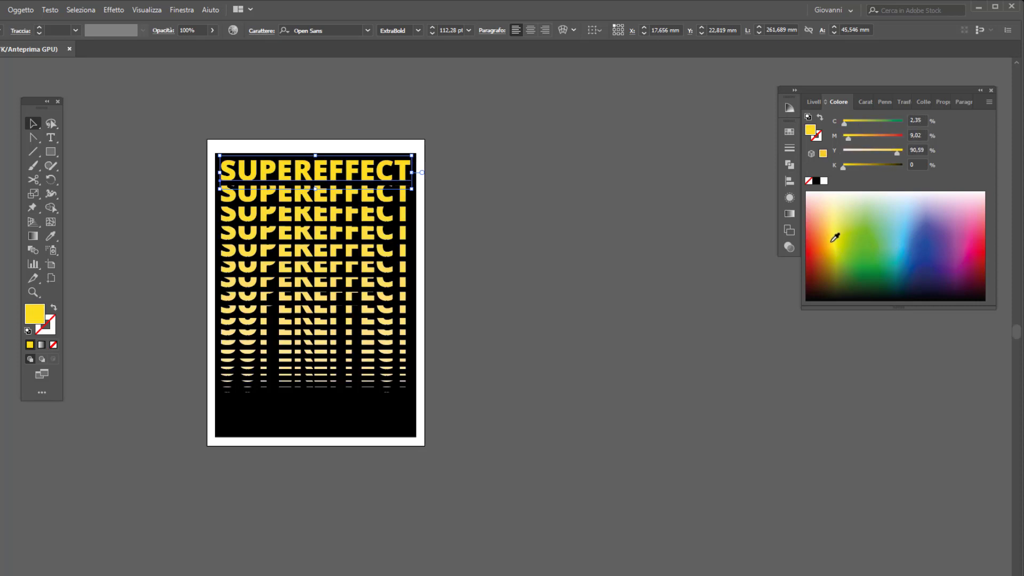
left_click(888, 244)
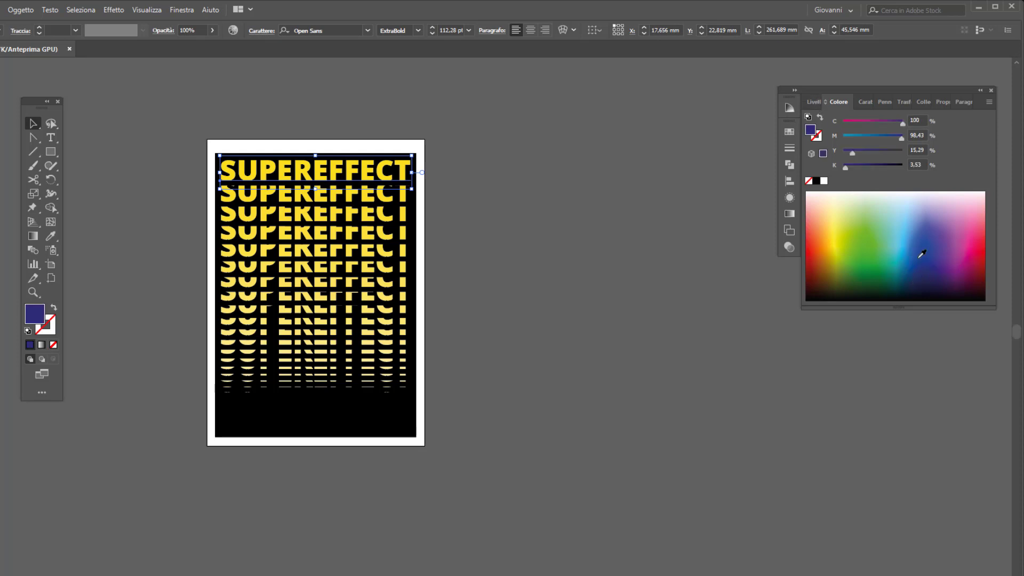
left_click(814, 102)
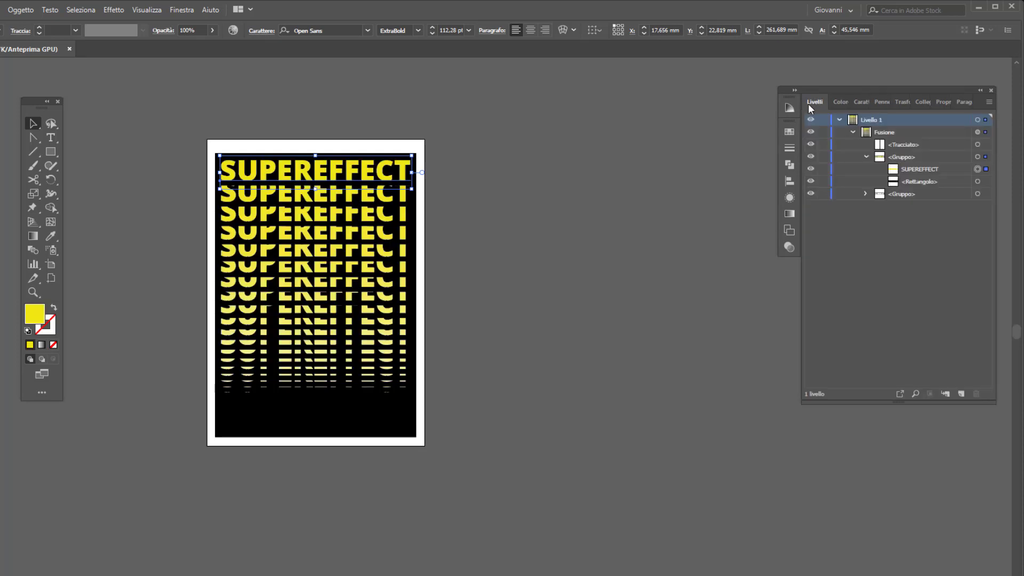
Deselect everything by clicking empty canvas to review the yellow fading poster
left_click(501, 430)
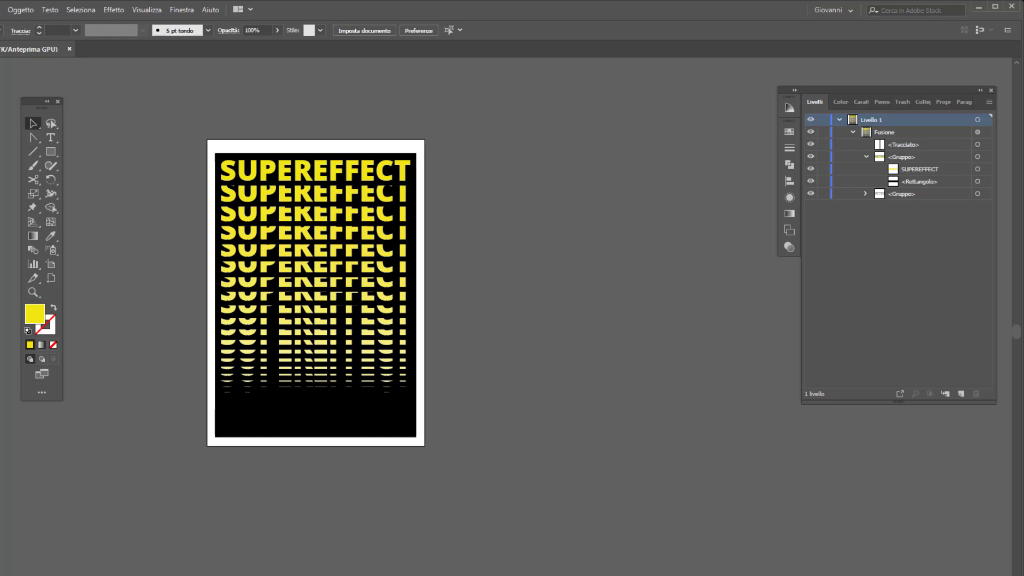